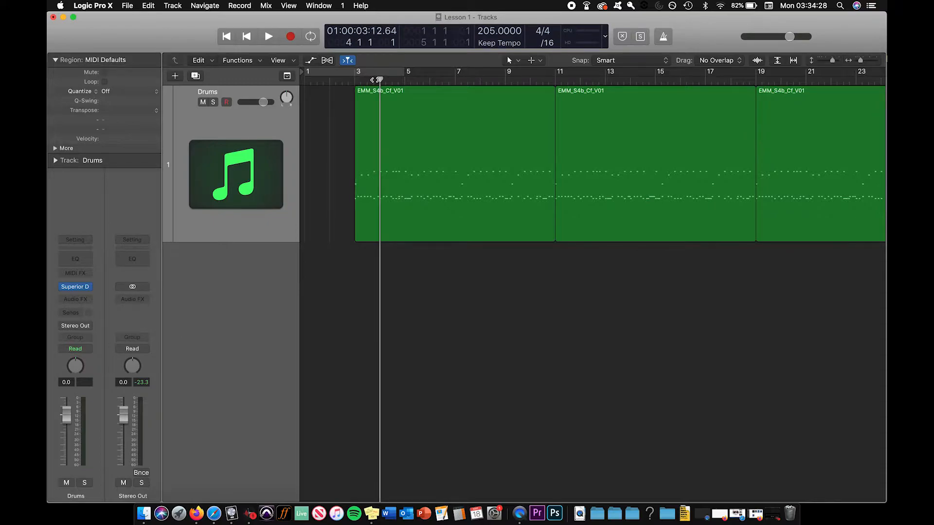
Place the playhead at bar 3, at the start of the first drum region
key(super+Right)
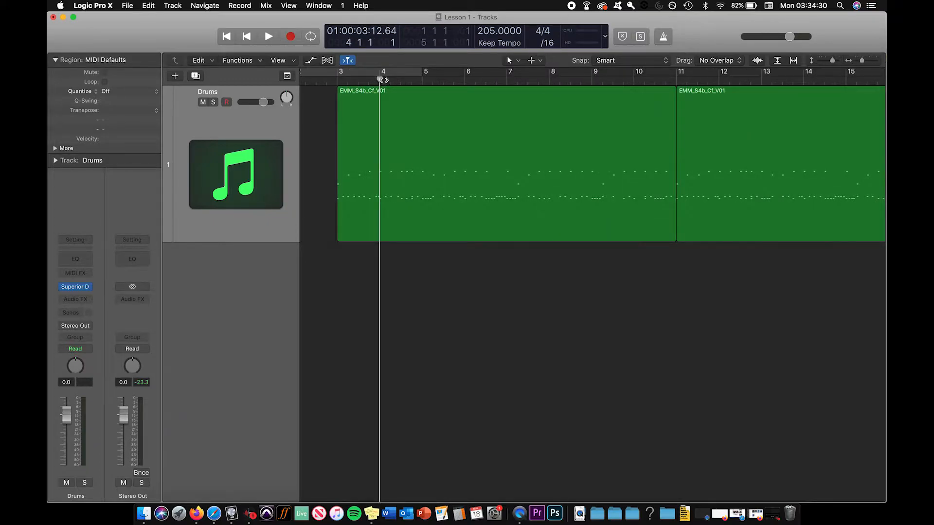
click(339, 79)
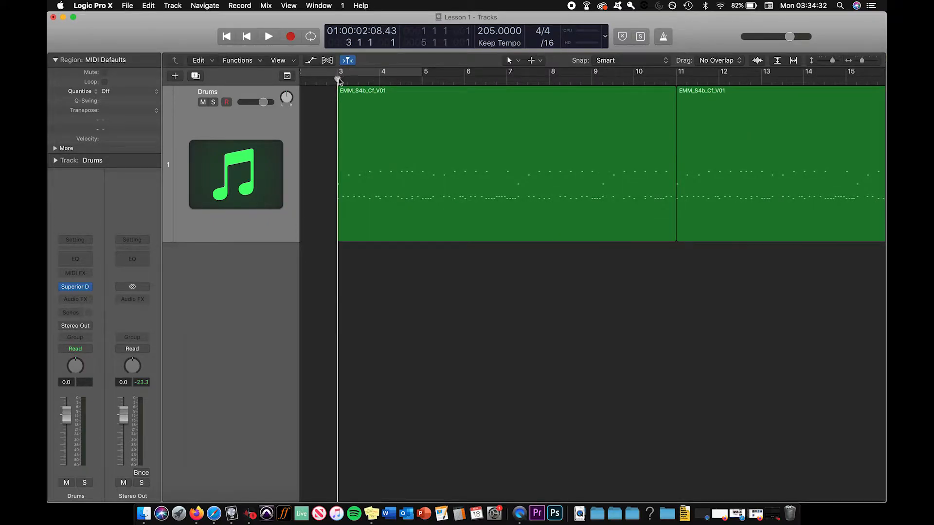
click(317, 80)
click(326, 80)
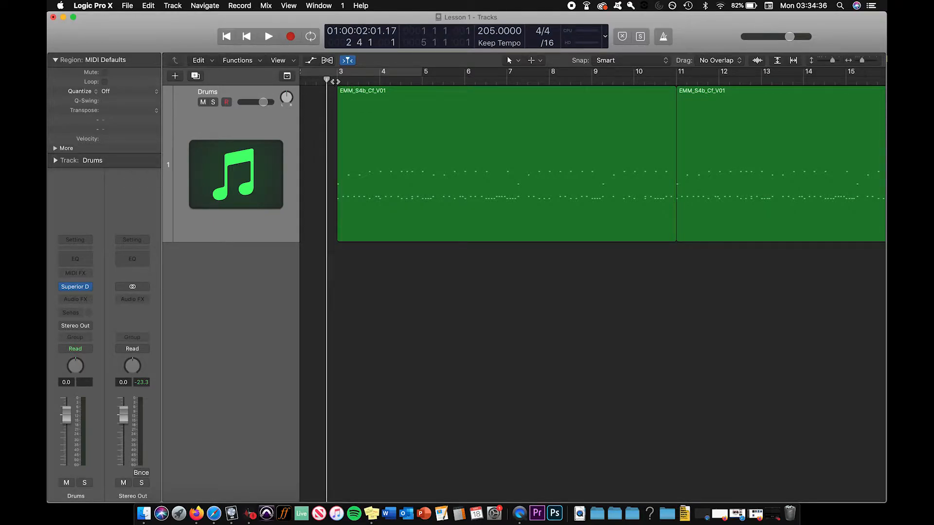
click(335, 80)
Shift the first drum region slightly later so it starts a fraction of a tick after bar 3
key(super+Right)
key(super+Right)
key(super+Right)
key(super+Right)
key(super+Right)
key(super+Right)
key(super+Right)
key(super+Right)
key(super+Right)
key(super+Right)
key(super+Right)
key(super+Right)
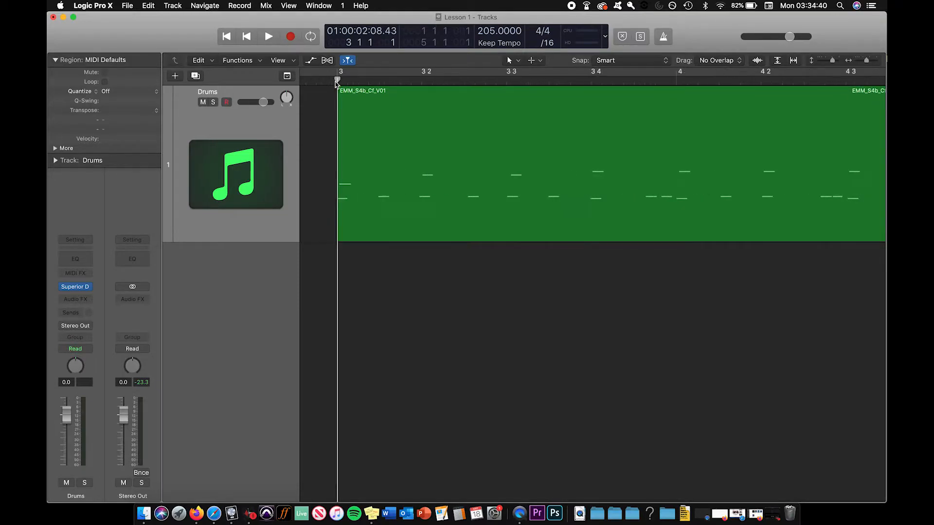
key(super+Right)
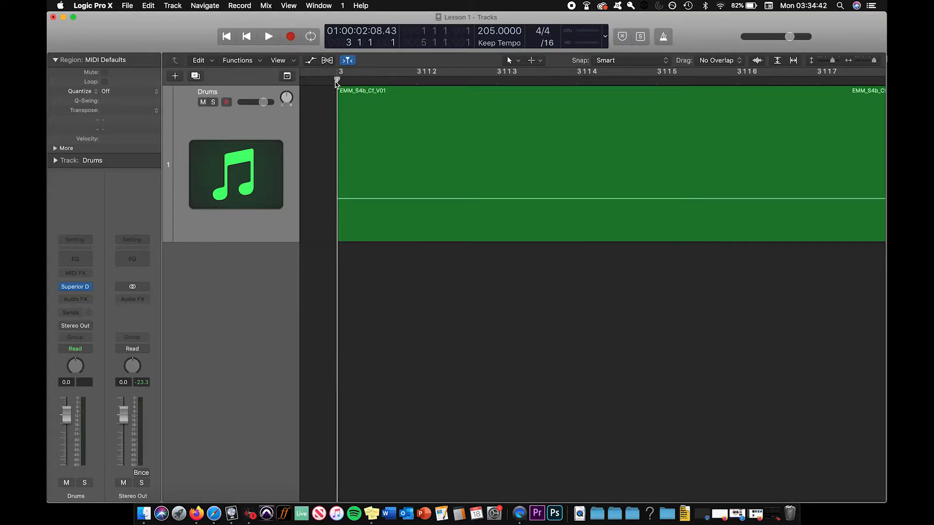
key(super+Left)
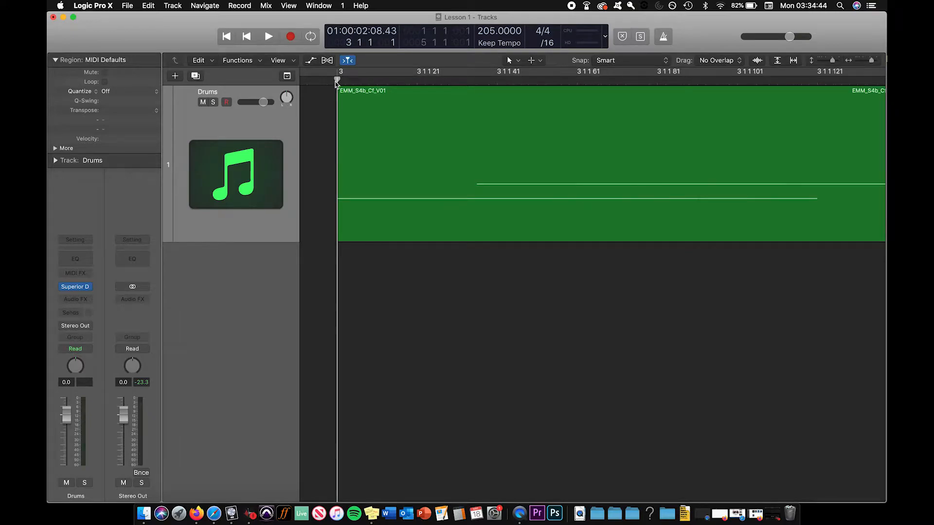
drag(349, 95, 356, 97)
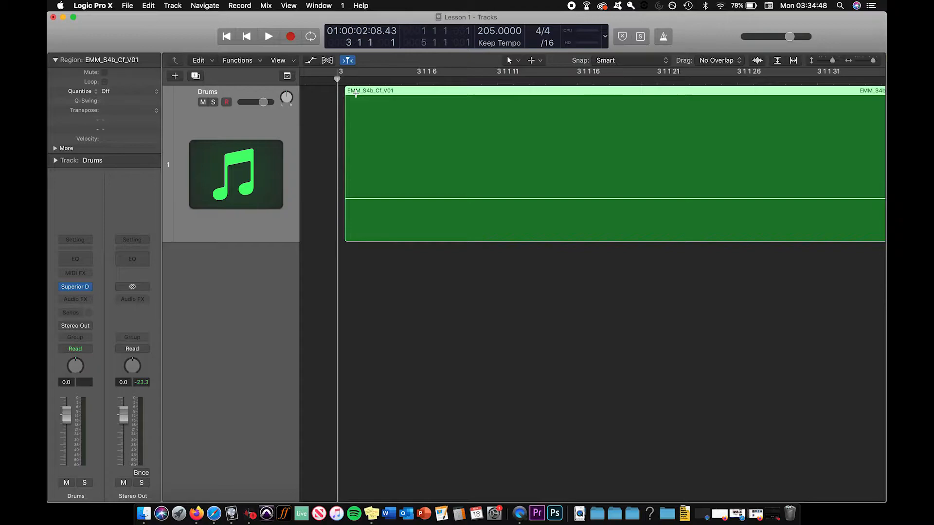
Deselect the first drum region and set the playhead back on bar 3
key(super+Left)
key(super+Left)
key(super+Left)
key(super+Left)
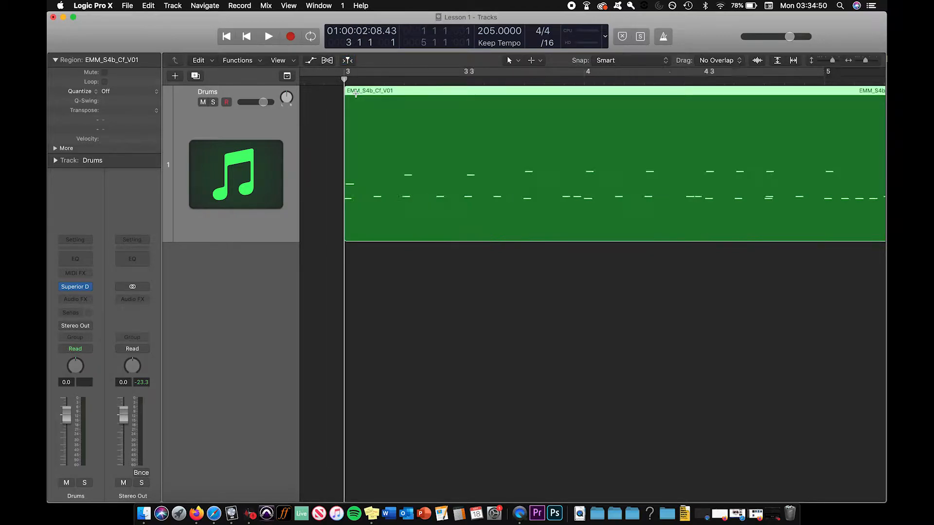
key(super+Left)
key(super+Left)
key(super+Left)
key(super+Left)
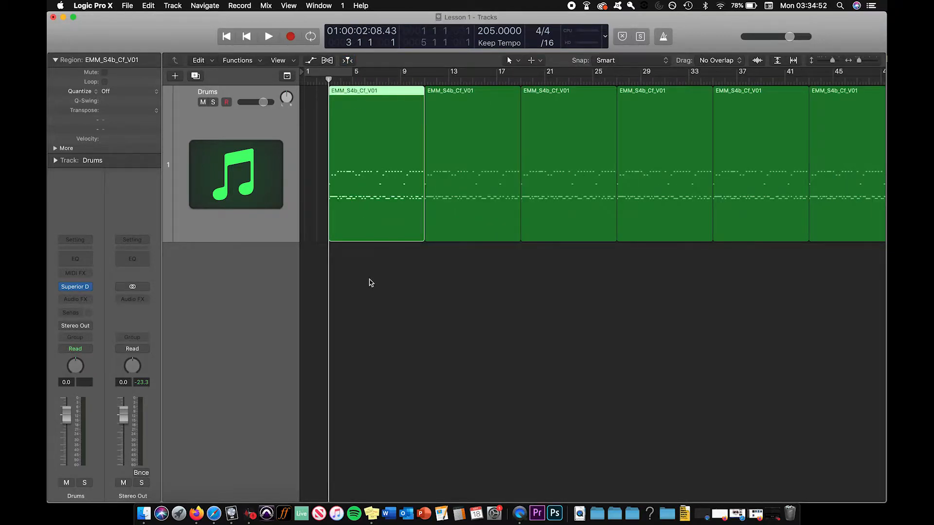
click(371, 289)
click(336, 82)
click(327, 80)
Examine up close how the first drum region's start lines up with bar 3
key(super+Right)
key(super+Right)
key(super+Right)
key(super+Right)
key(super+Right)
key(super+Right)
key(super+Right)
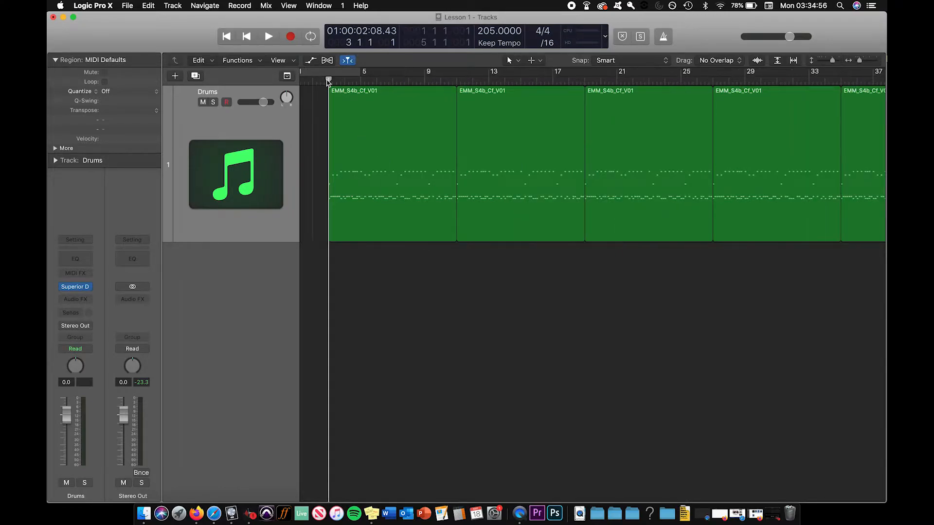
key(super+Right)
key(super+Right)
key(super+Right)
key(super+Right)
key(super+Right)
key(super+Right)
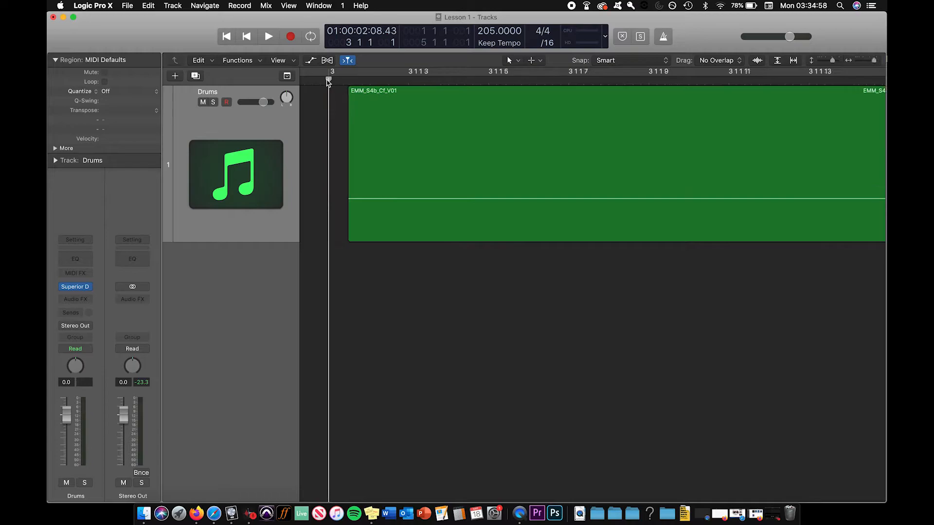
key(super+Left)
key(super+Left)
key(super+Left)
key(super+Left)
key(super+Left)
key(super+Left)
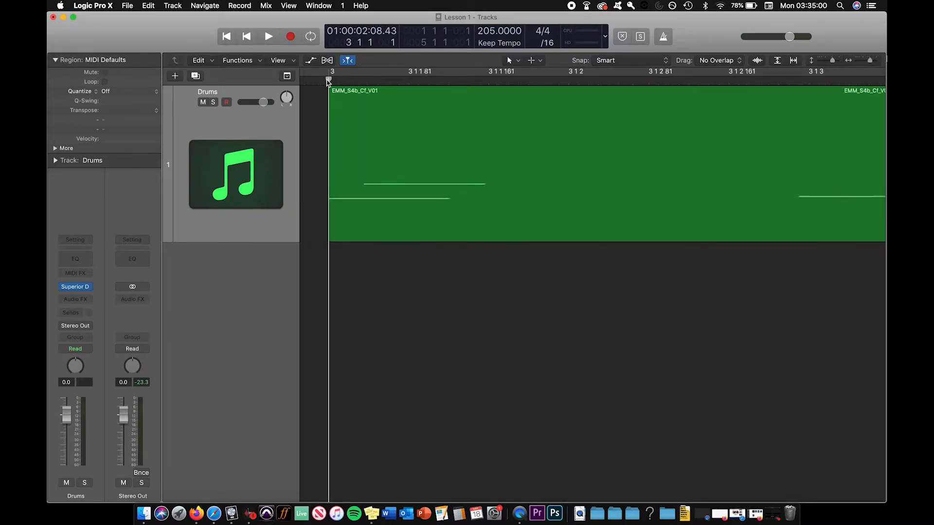
key(super+Left)
key(super+Left)
key(super+Left)
key(super+Left)
key(super+Left)
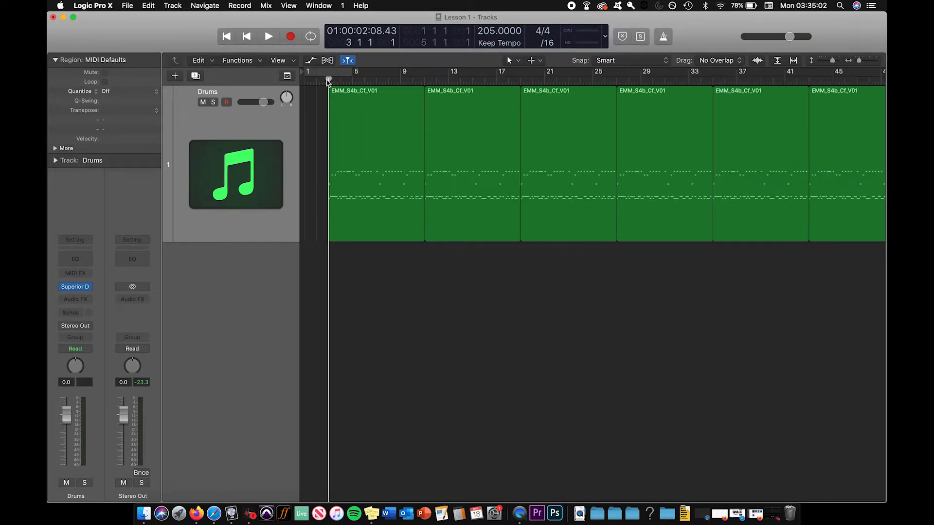
Place the playhead at bar 11 and examine up close how the second region's start lines up with it
click(385, 79)
key(super+Right)
key(super+Right)
key(super+Right)
key(super+Right)
key(super+Right)
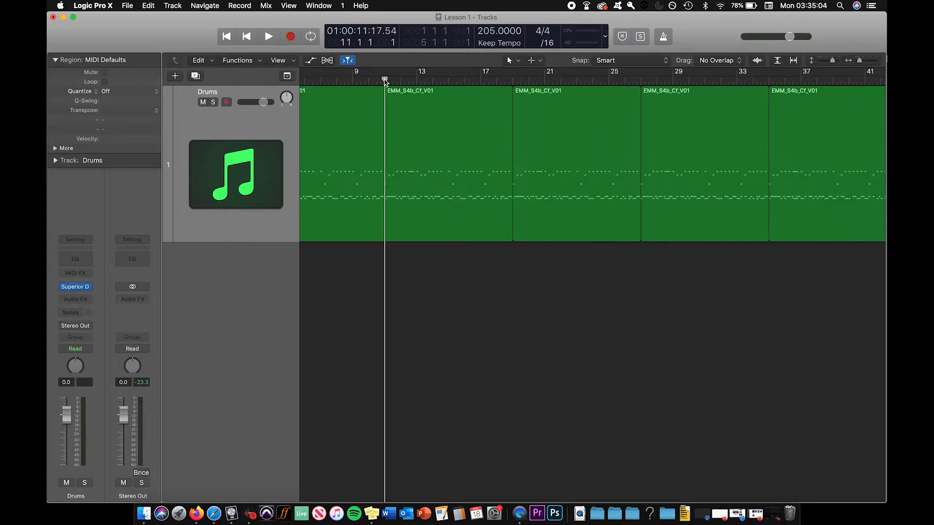
key(super+Right)
key(super+Right)
key(super+Right)
key(super+Right)
key(super+Right)
key(super+Right)
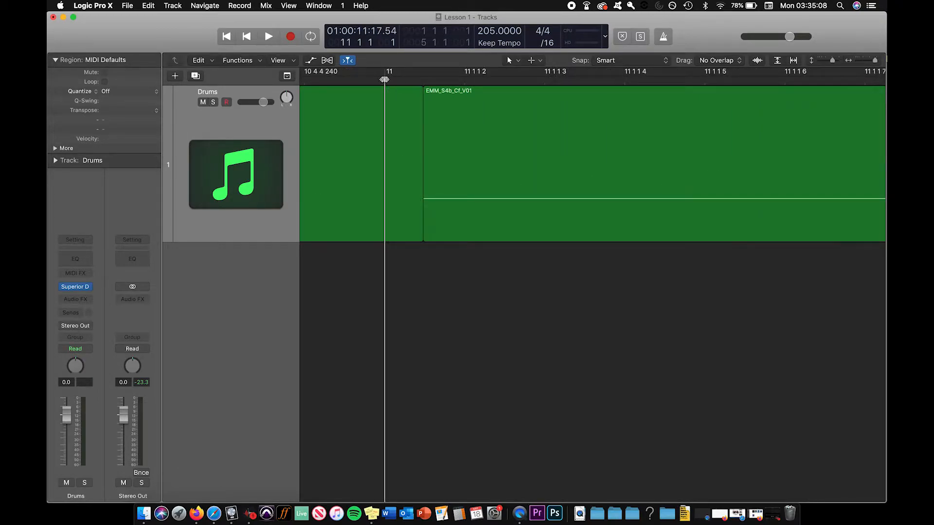
key(super+Left)
key(super+Left)
key(super+Left)
key(super+Left)
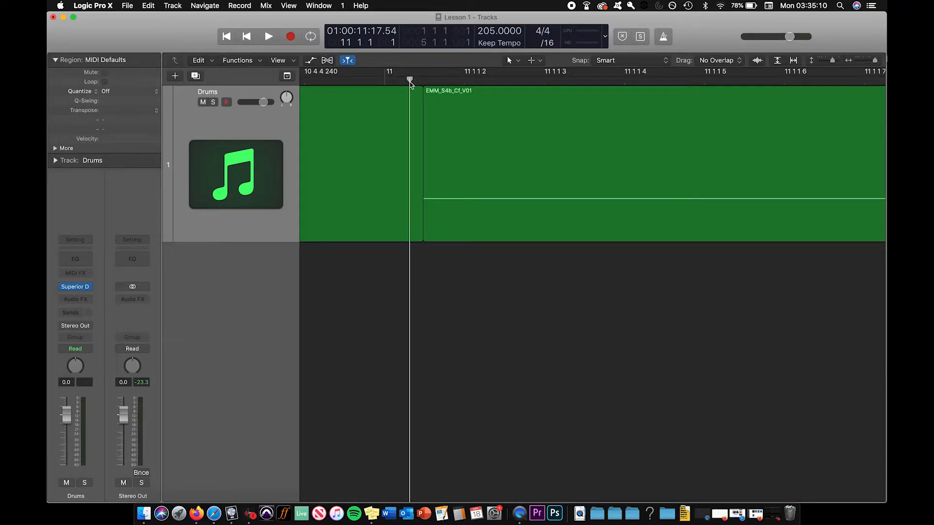
key(super+Left)
key(super+Left)
key(super+Left)
key(super+Left)
key(super+Left)
key(super+Left)
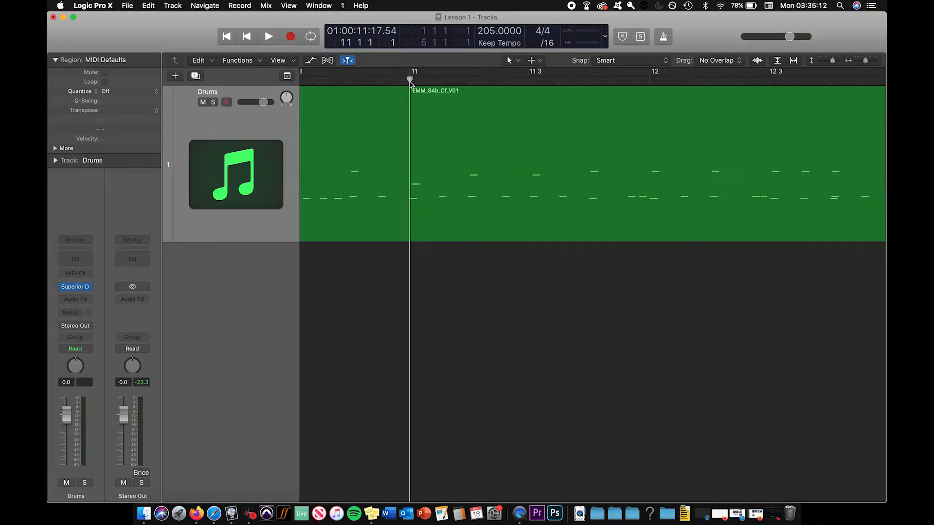
key(super+Left)
key(super+Left)
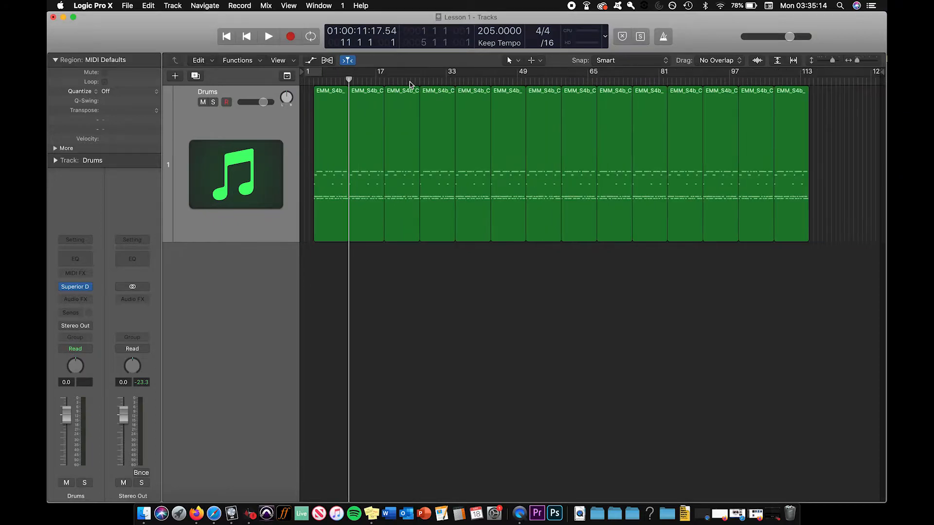
click(410, 81)
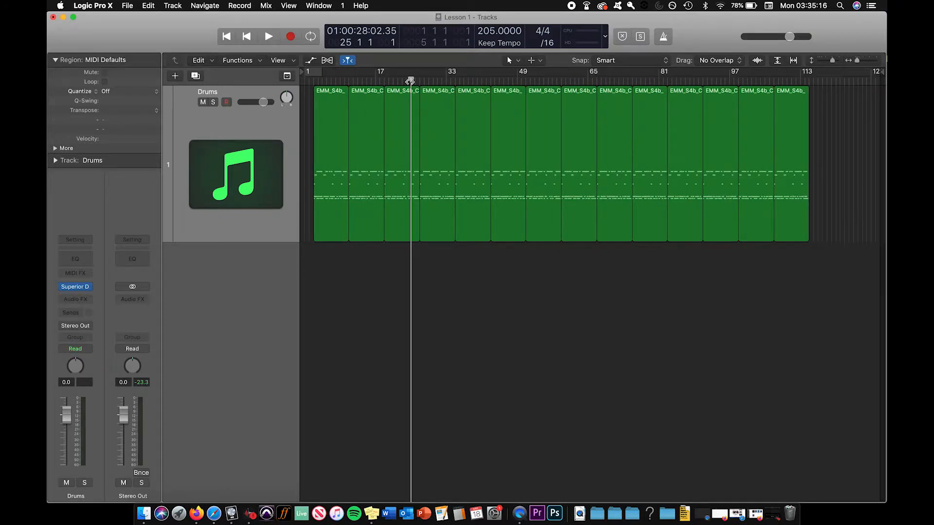
click(375, 79)
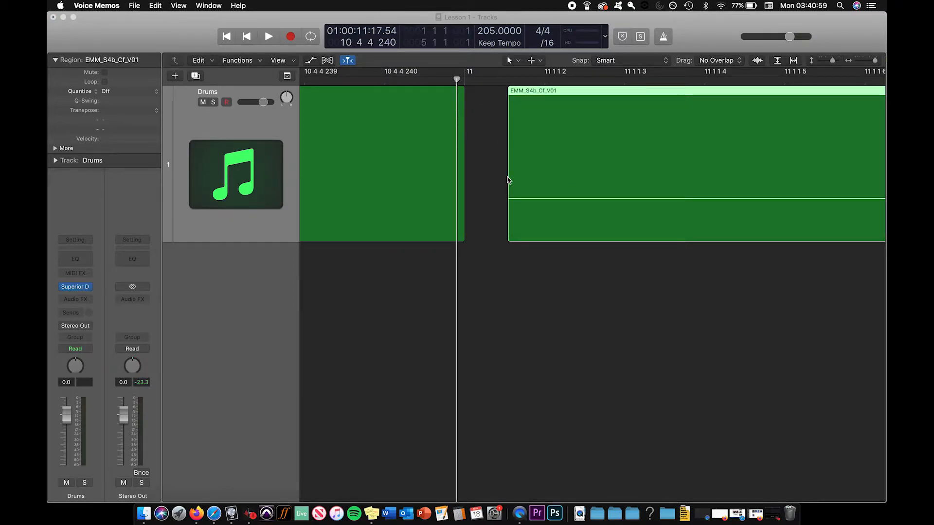
Bring the second region's start earlier to close the gap at bar 11, and fine-adjust its position there
click(509, 216)
drag(508, 220, 464, 217)
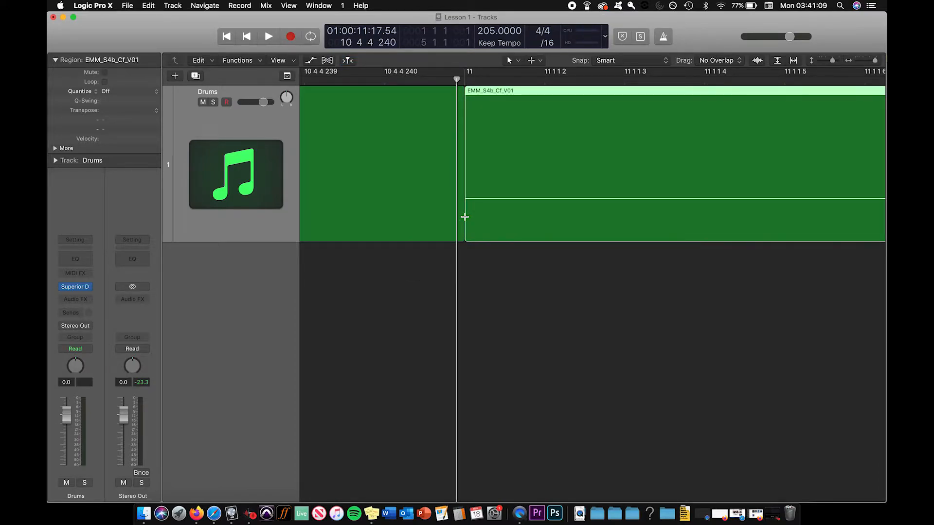
drag(466, 217, 469, 214)
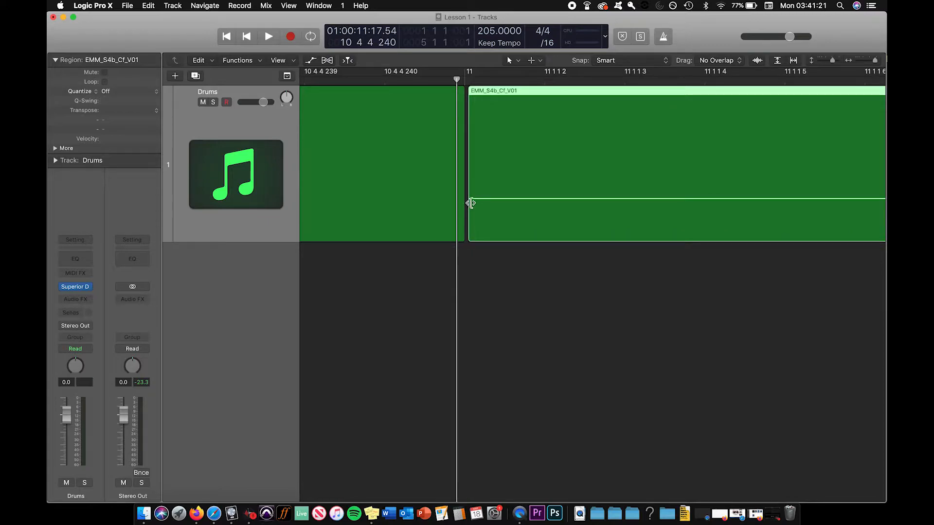
mouse_move(470, 217)
mouse_down()
mouse_move(486, 218)
mouse_move(468, 218)
mouse_up()
Place the playhead at bar 19 and examine up close where the second region meets the third
key(super+Left)
key(super+Left)
key(super+Left)
key(super+Left)
key(super+Left)
key(super+Left)
key(super+Left)
key(super+Left)
key(super+Left)
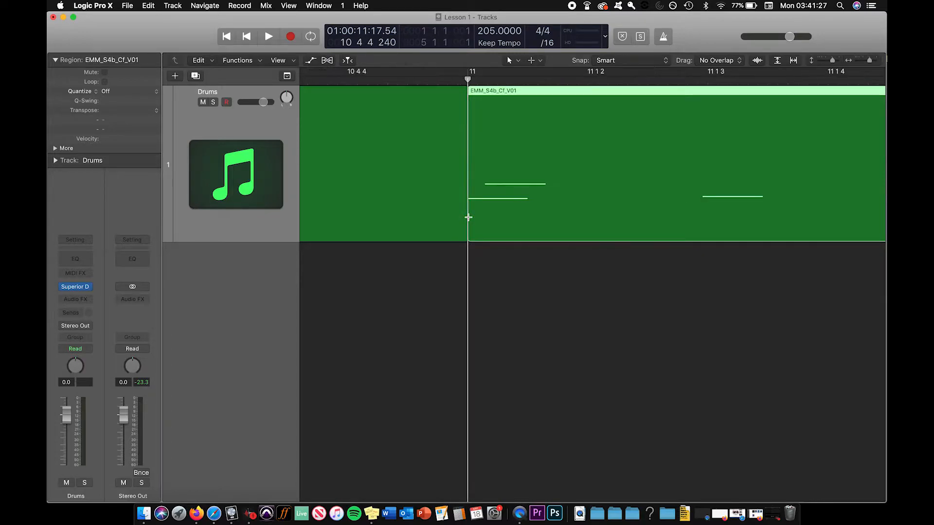
key(super+Left)
key(super+Left)
key(super+Left)
key(super+Left)
key(super+Left)
key(super+Left)
key(super+Left)
key(super+Left)
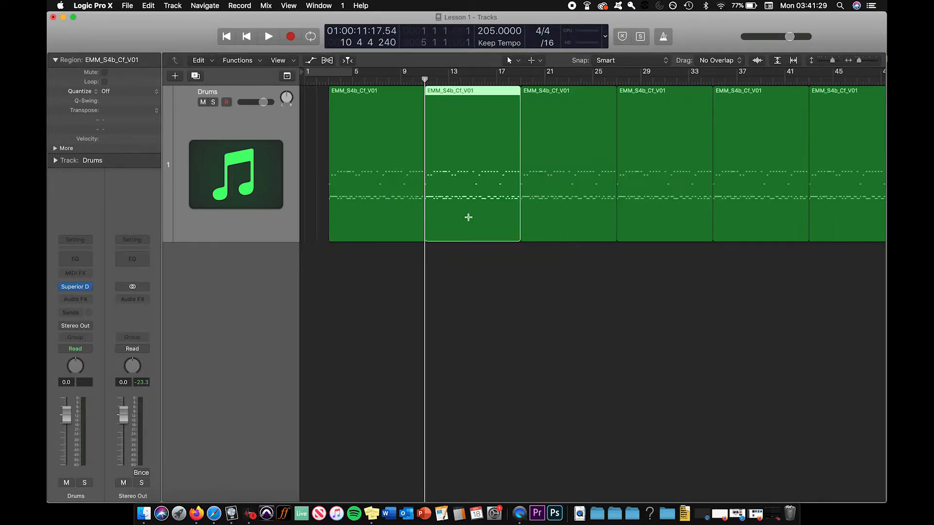
click(523, 80)
key(super+Right)
key(super+Right)
key(super+Right)
key(super+Right)
key(super+Right)
key(super+Right)
key(super+Right)
key(super+Right)
key(super+Right)
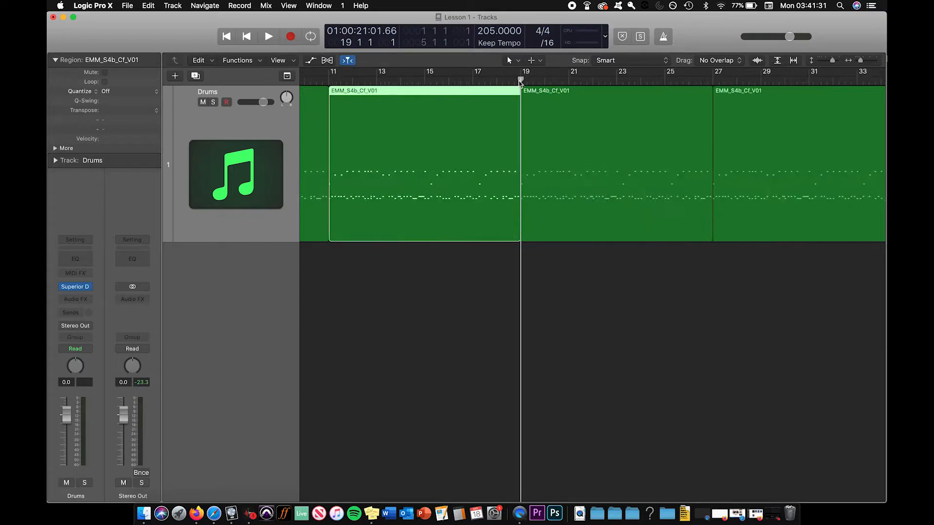
key(super+Right)
key(super+Right)
key(super+Right)
key(super+Right)
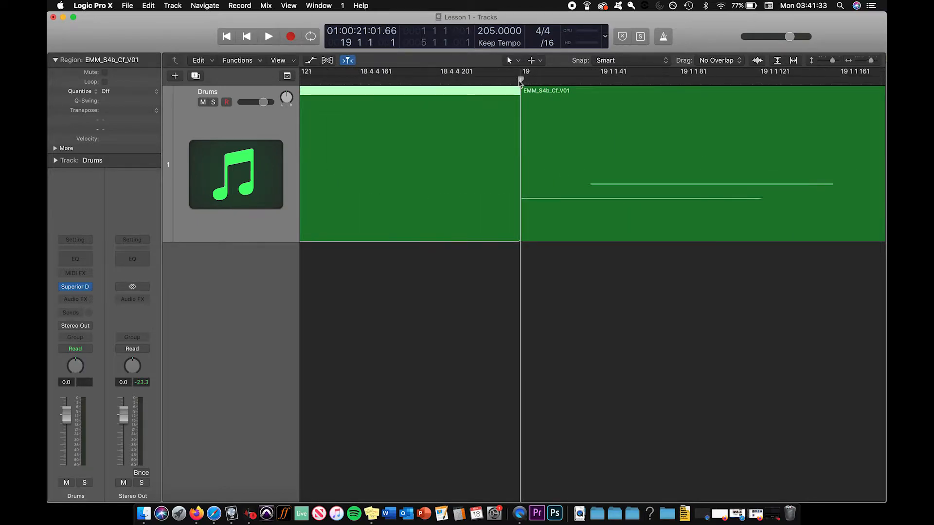
key(super+Left)
key(super+Left)
key(super+Left)
key(super+Left)
key(super+Left)
key(super+Left)
key(super+Left)
key(super+Left)
key(super+Left)
key(super+Left)
key(super+Left)
key(super+Left)
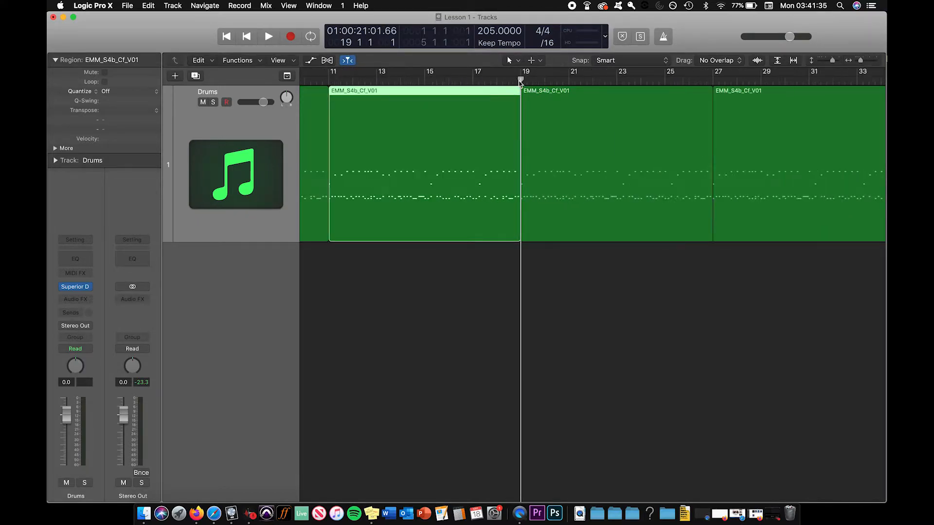
Return the playhead to bar 11 and check the boundary between the first and second regions
click(364, 81)
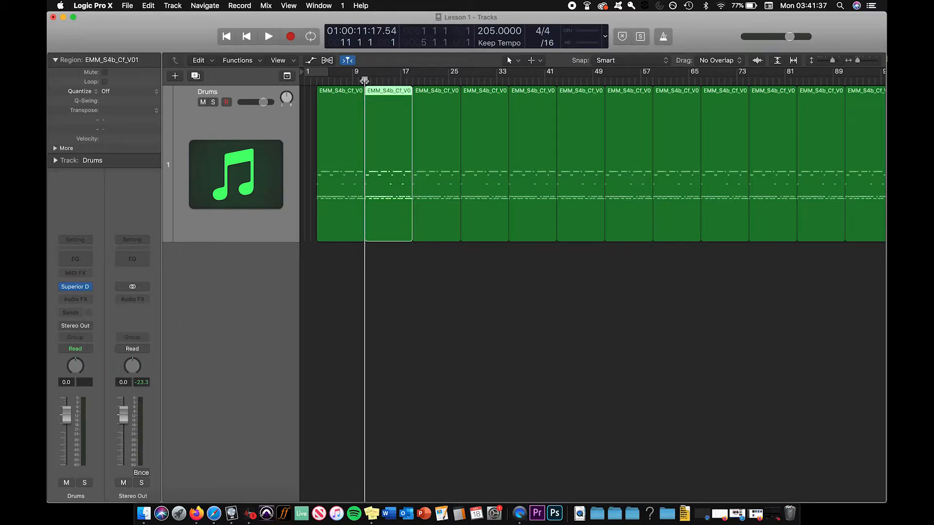
key(super+Right)
key(super+Right)
key(super+Right)
key(super+Right)
key(super+Right)
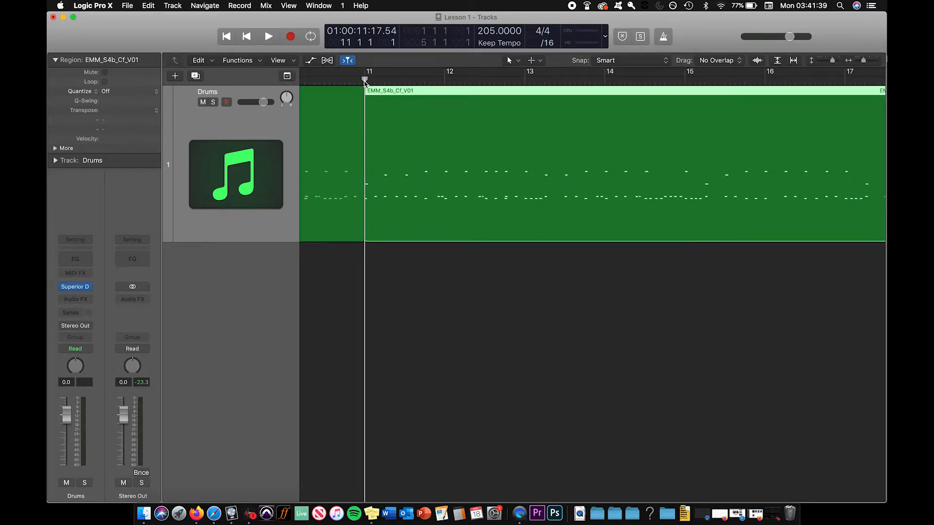
key(super+Left)
key(super+Left)
key(super+Left)
key(super+Left)
key(super+Left)
key(super+Left)
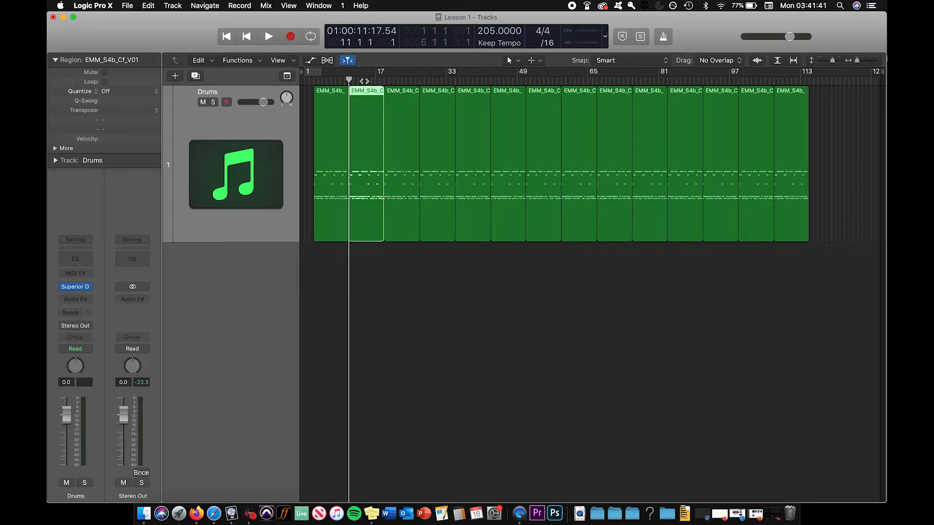
Deselect the second region and examine the row of drum regions around bar 11 at different zoom levels
click(394, 262)
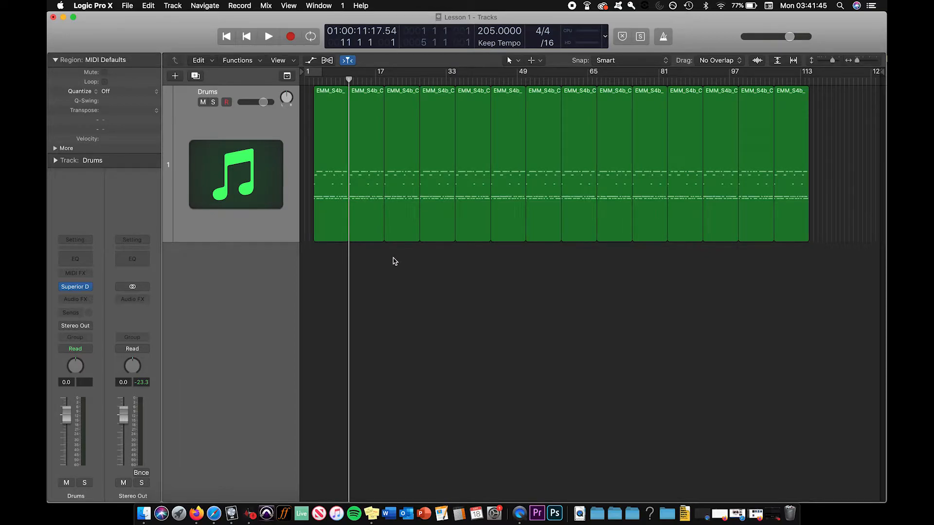
key(super+Right)
key(super+Right)
key(super+Right)
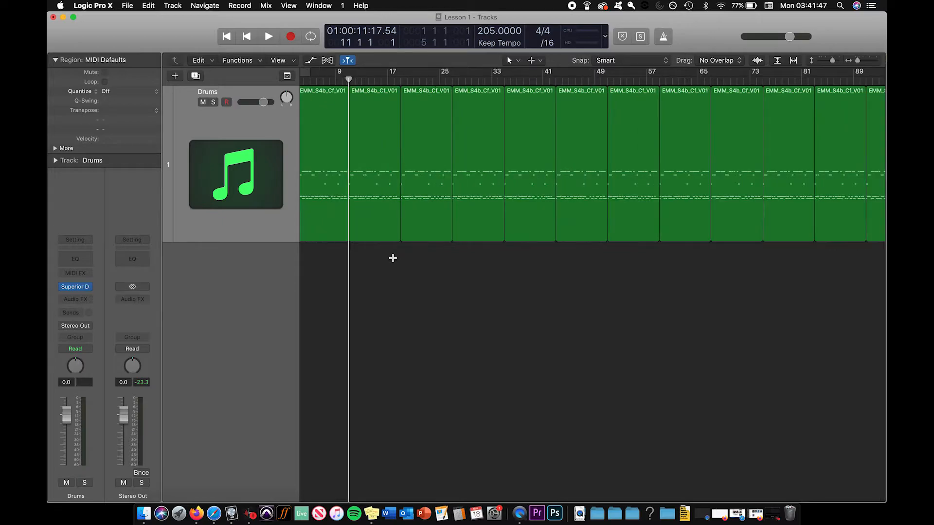
key(super+Left)
key(super+Left)
key(super+Left)
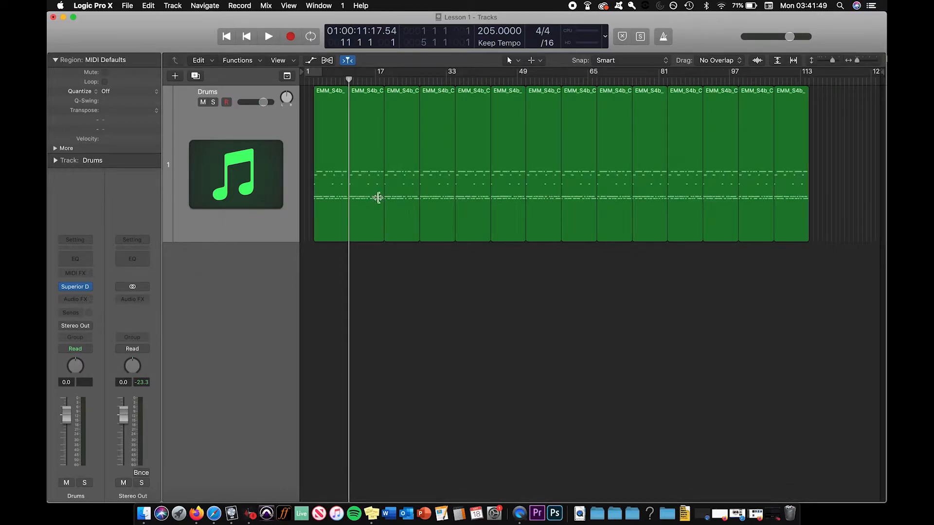
click(346, 81)
key(super+Right)
key(super+Right)
key(super+Right)
key(super+Right)
key(super+Right)
key(super+Right)
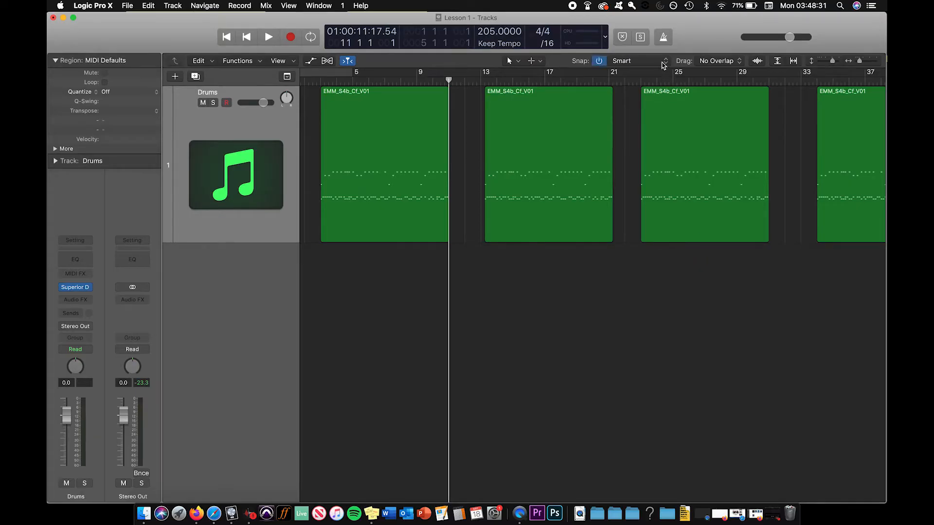
Set snapping to Snap Regions to Absolute Value and move the second drum region to the start of bar 12
click(663, 61)
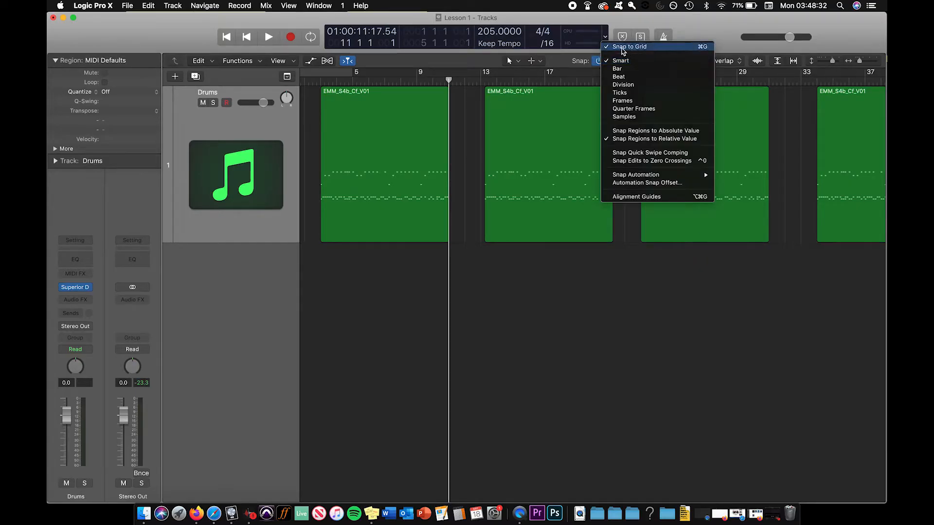
click(668, 131)
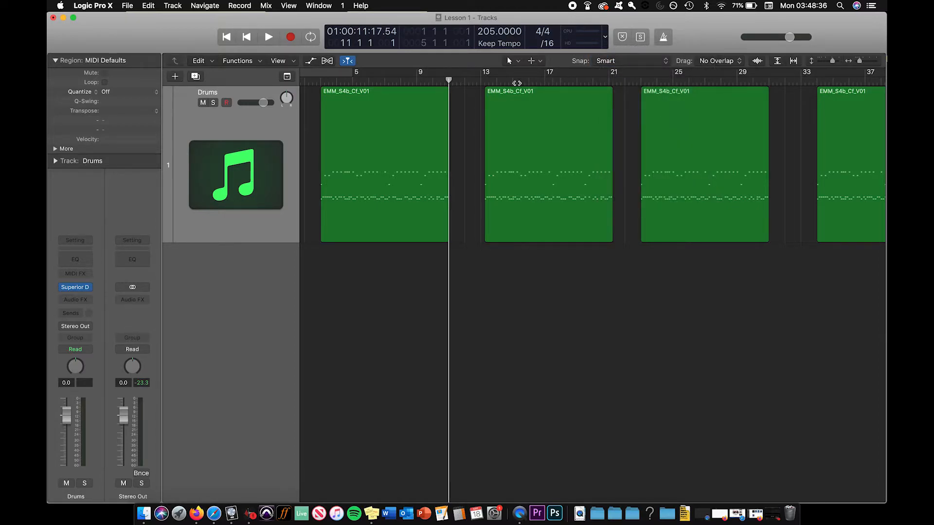
key(super+Right)
key(super+Right)
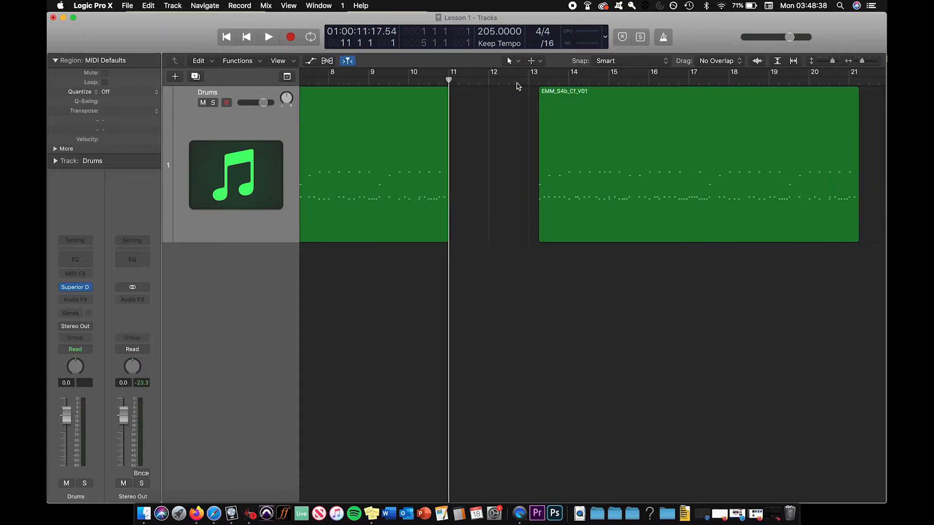
key(super+Right)
drag(617, 94, 520, 93)
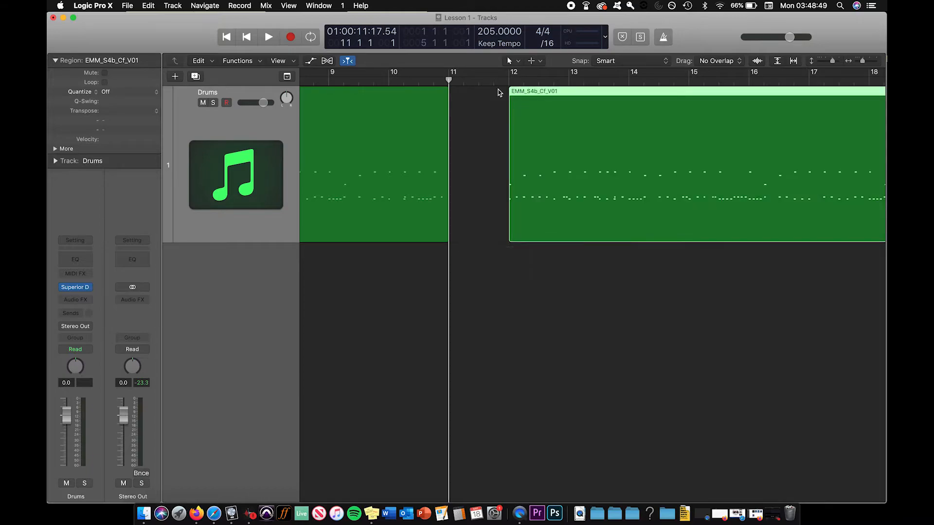
key(super+Left)
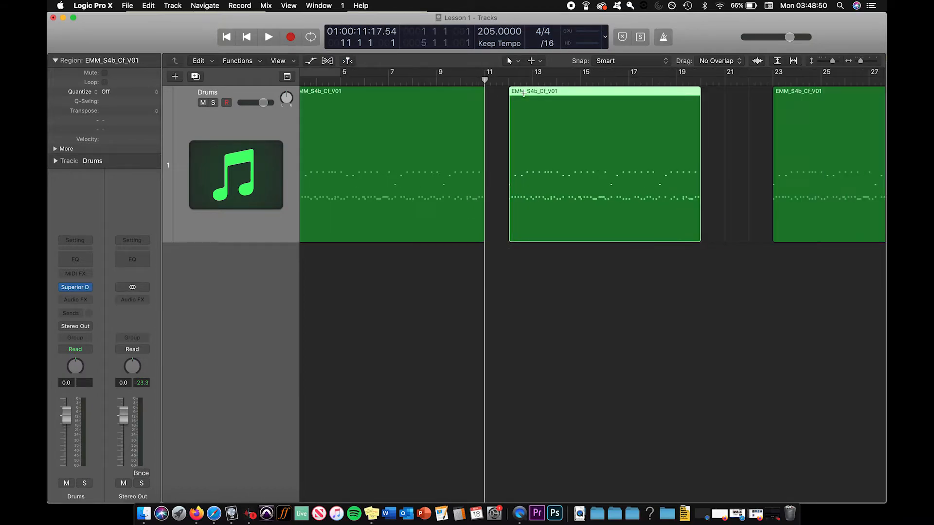
Move the second region to bar 13, deselect it, and place the playhead at its start
click(539, 104)
drag(455, 92, 469, 95)
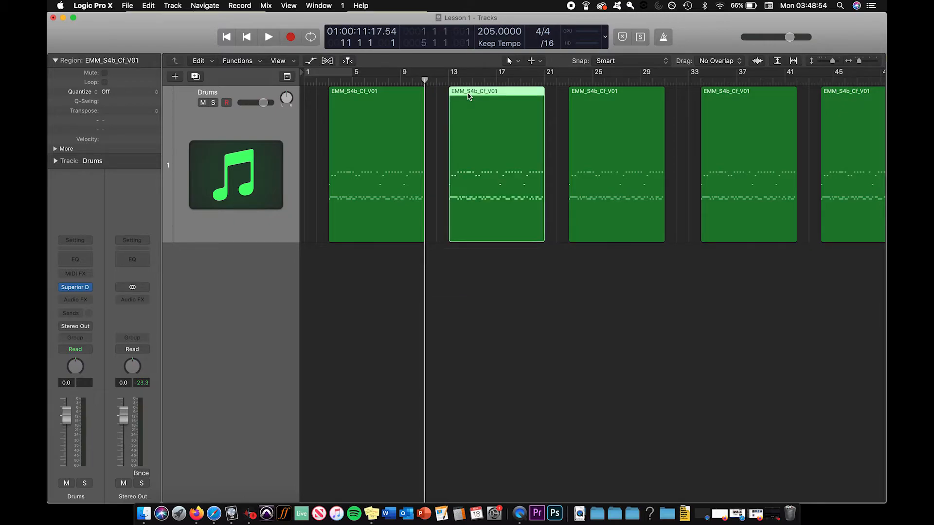
click(437, 98)
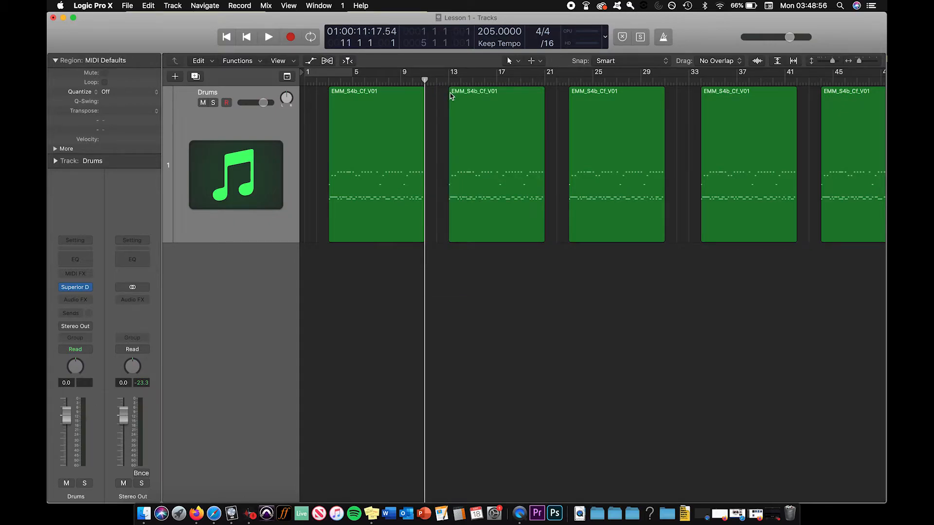
click(448, 80)
Move the second region one bar later to bar 14, and return it to bar 13
key(super+Left)
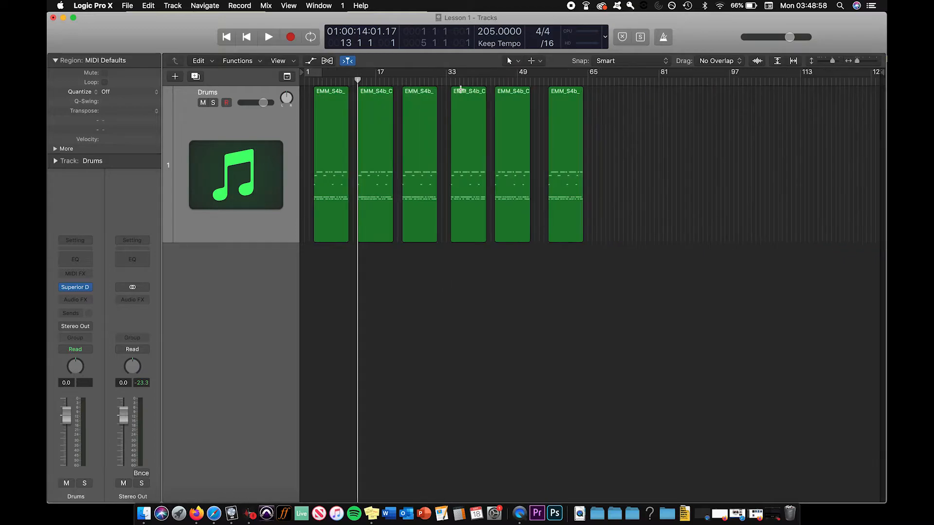
drag(368, 92, 373, 93)
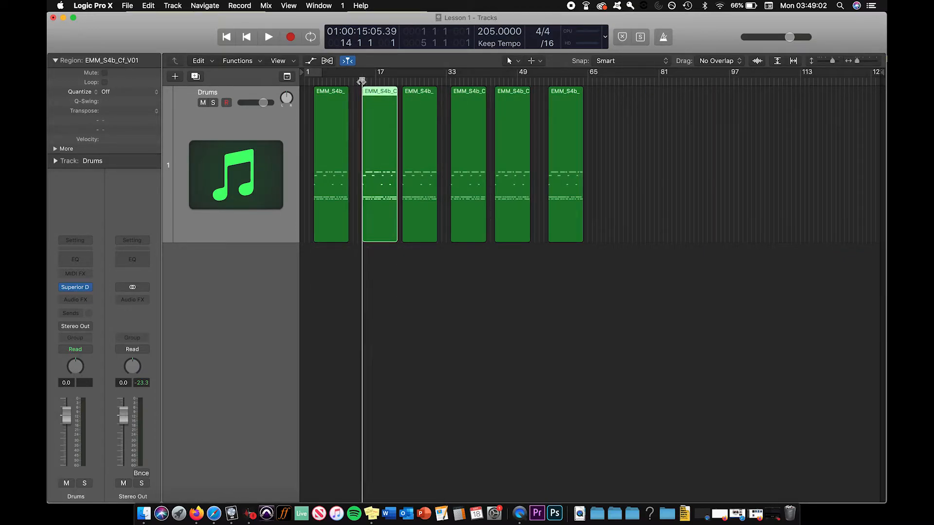
drag(377, 92, 373, 92)
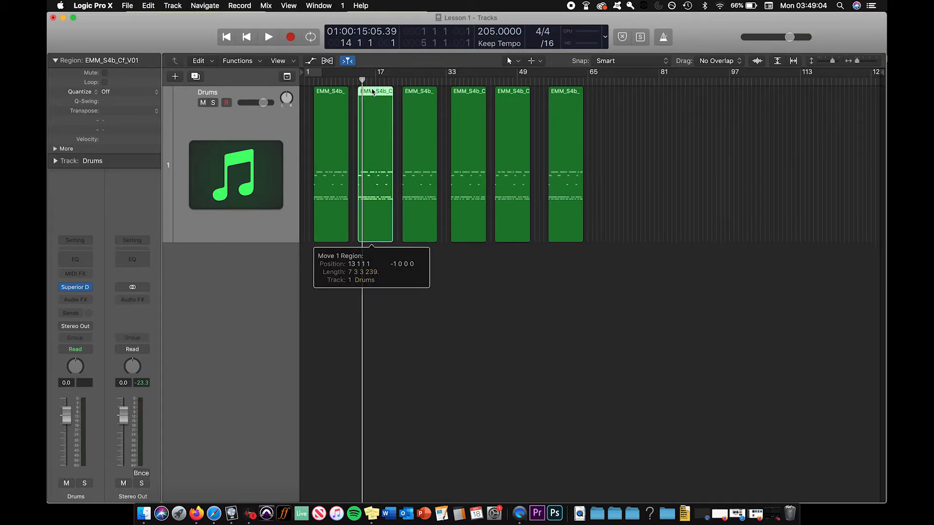
Place the playhead at bar 13 and examine up close whether the second region starts exactly on the bar line
click(357, 82)
key(super+Right)
key(super+Right)
key(super+Right)
key(super+Right)
key(super+Right)
key(super+Right)
key(super+Right)
key(super+Right)
key(super+Right)
key(super+Right)
key(super+Right)
key(super+Right)
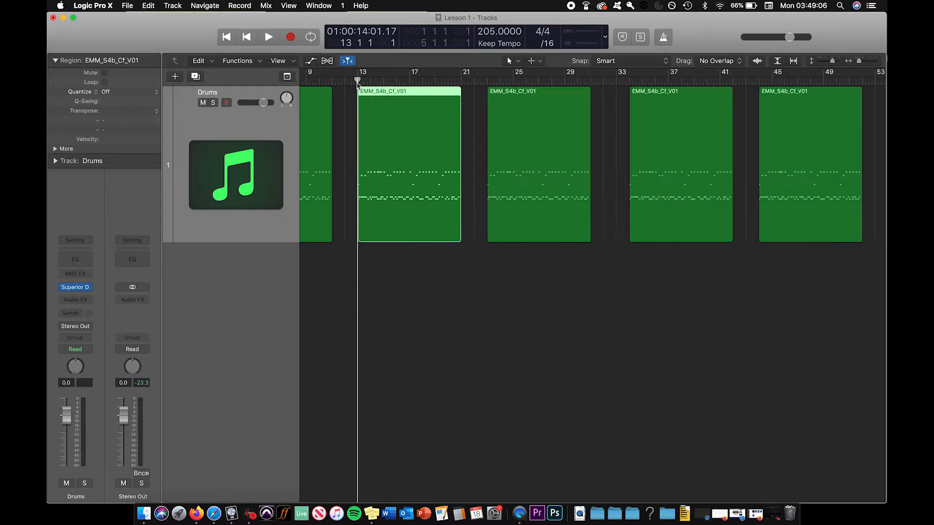
key(super+Right)
key(super+Right)
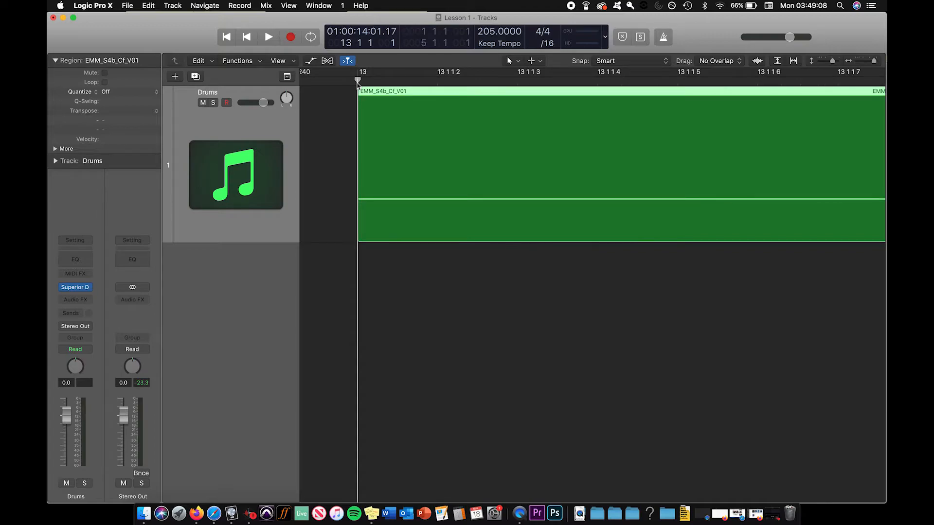
key(super+Right)
key(super+Right)
key(super+Right)
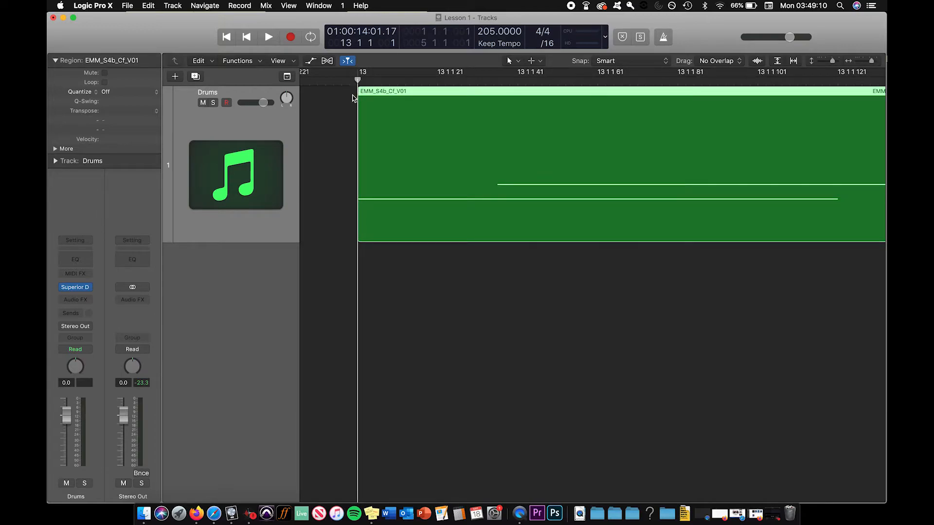
Place the playhead just before bar 13 at 12 4 4 238 and shift the second region a few ticks later
click(343, 98)
click(346, 83)
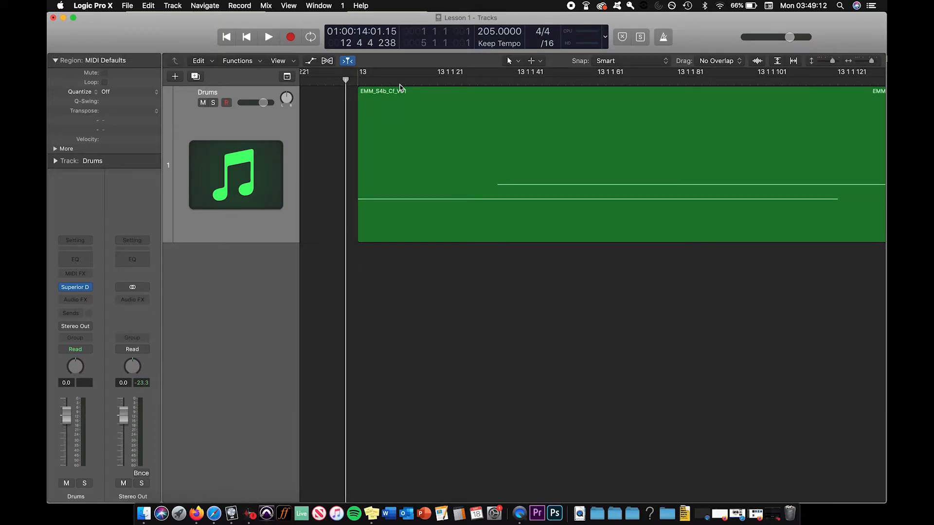
key(super+Left)
key(super+Left)
drag(375, 93, 381, 92)
key(super+Left)
Move the second region to beat 2 of bar 13 and place the playhead at its new start
key(super+Left)
key(super+Left)
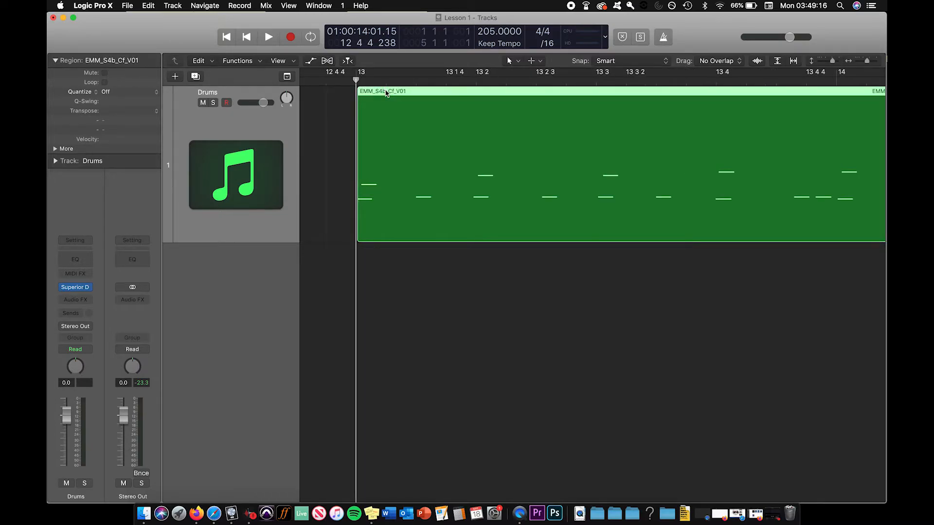
click(332, 112)
key(super+Left)
key(super+Left)
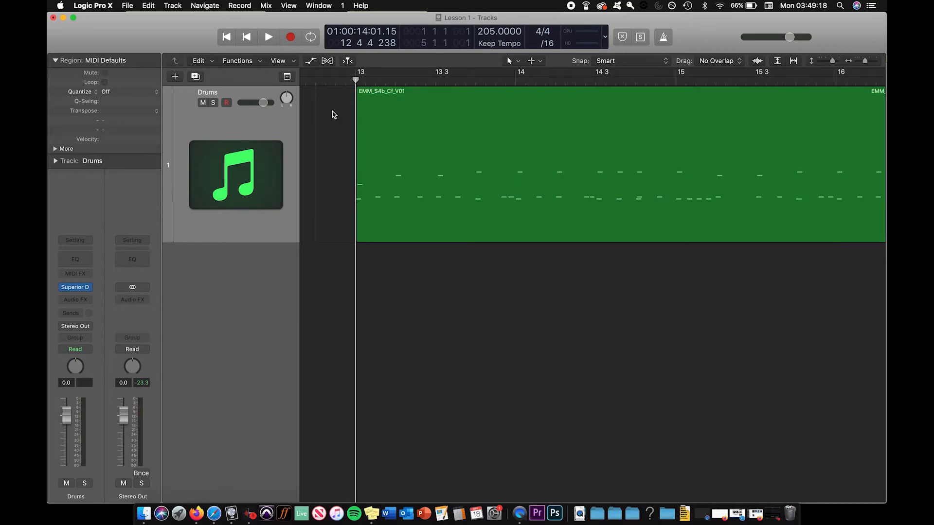
key(super+Left)
key(super+Left)
key(super+Left)
key(super+Left)
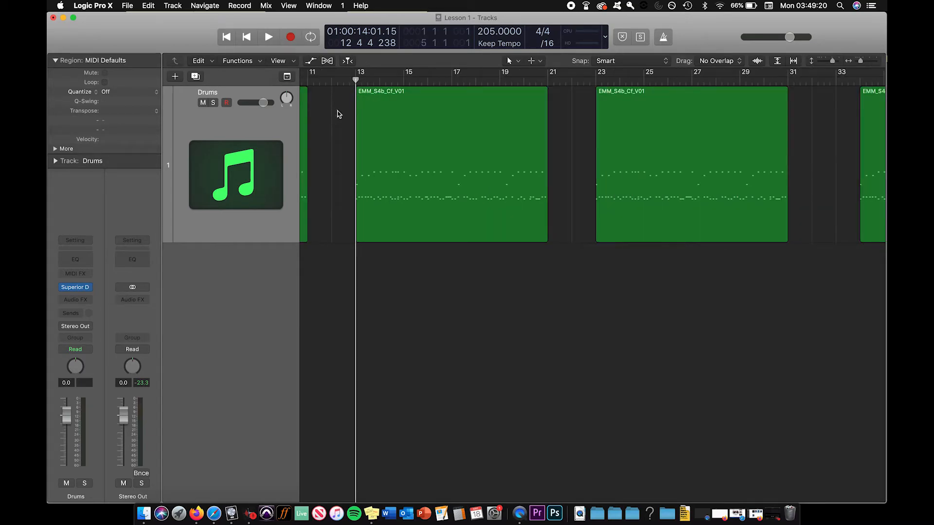
drag(365, 92, 371, 93)
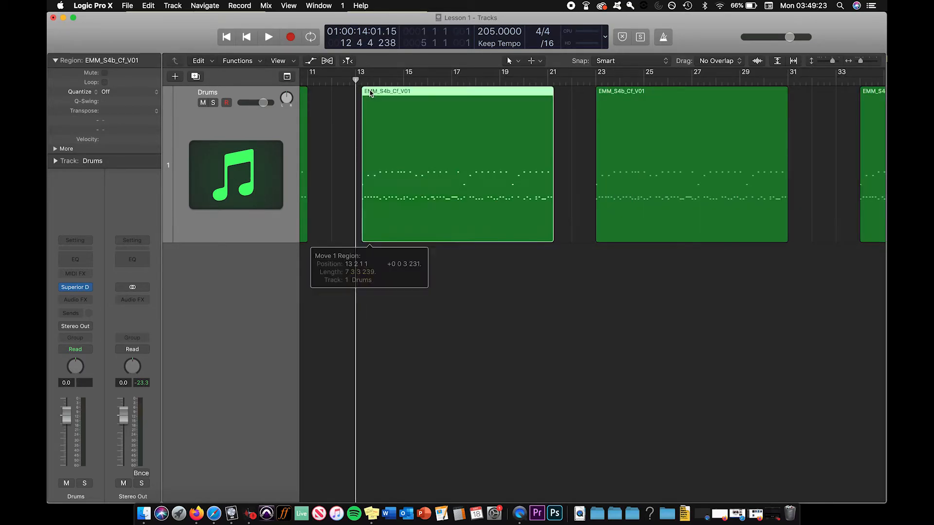
click(349, 95)
click(350, 83)
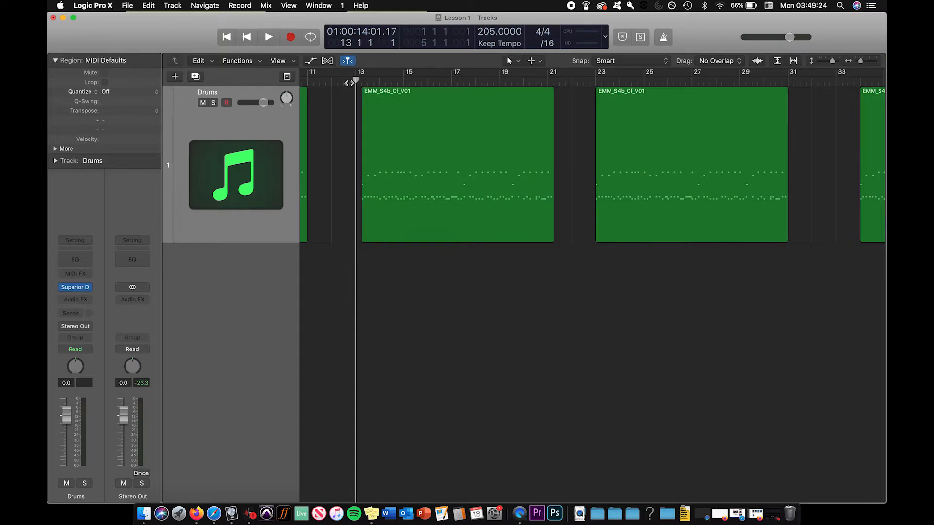
click(363, 82)
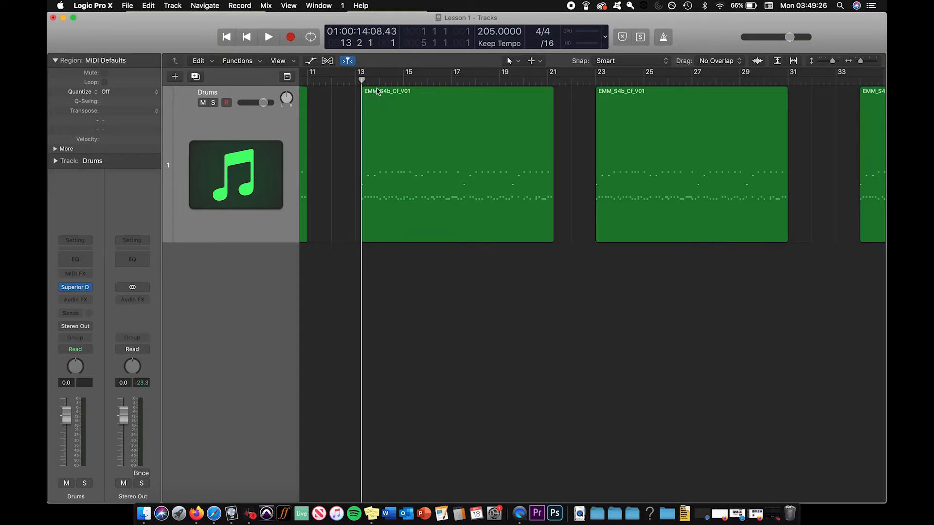
Return the second region to the start of bar 13, deselect it, and place the playhead there
mouse_move(394, 95)
mouse_down()
mouse_move(412, 96)
mouse_move(384, 96)
mouse_up()
click(334, 81)
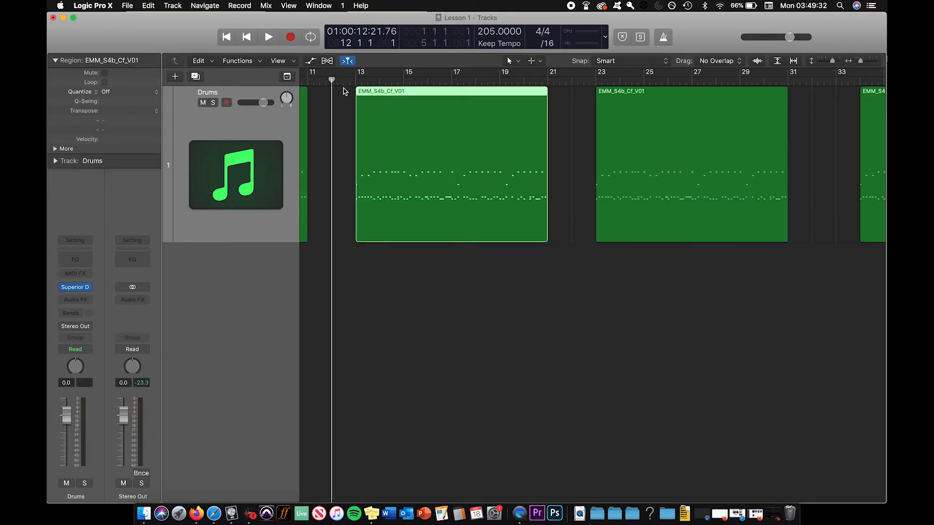
click(343, 101)
click(356, 81)
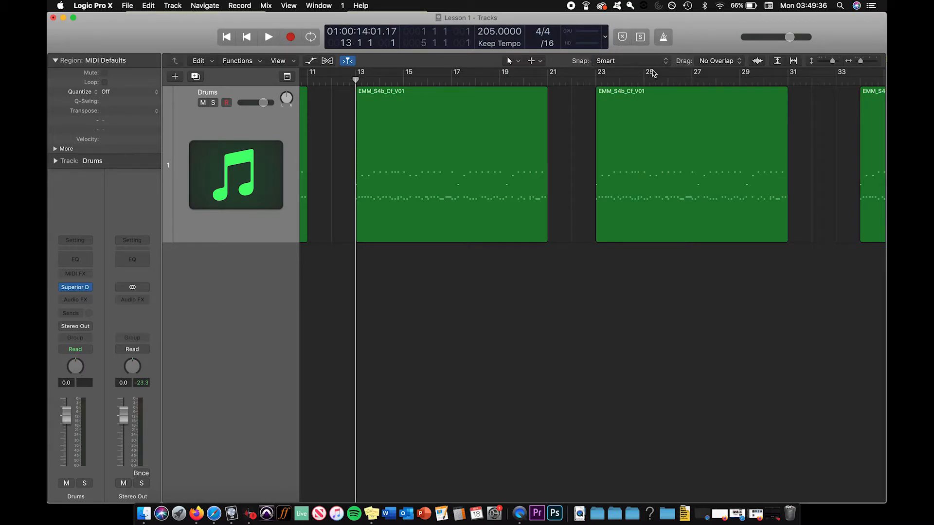
Review the snap options for absolute and relative region values
click(664, 64)
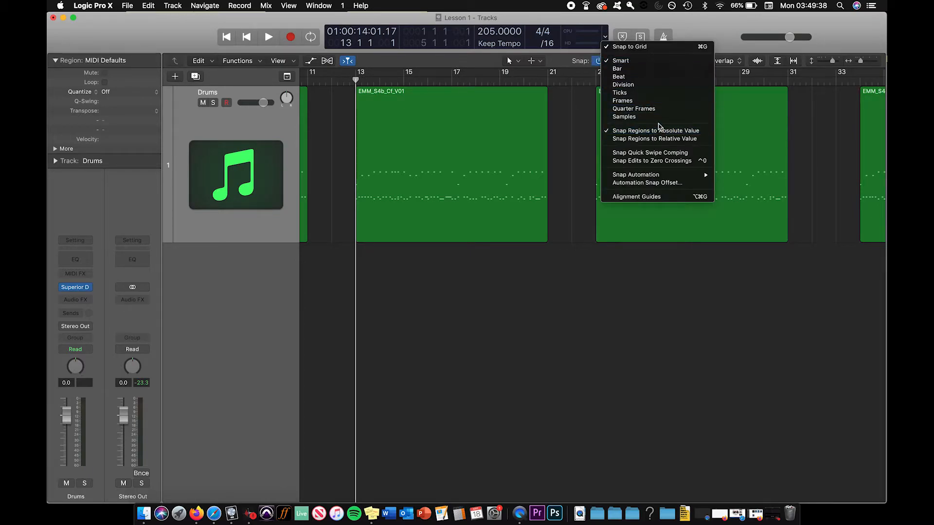
click(586, 140)
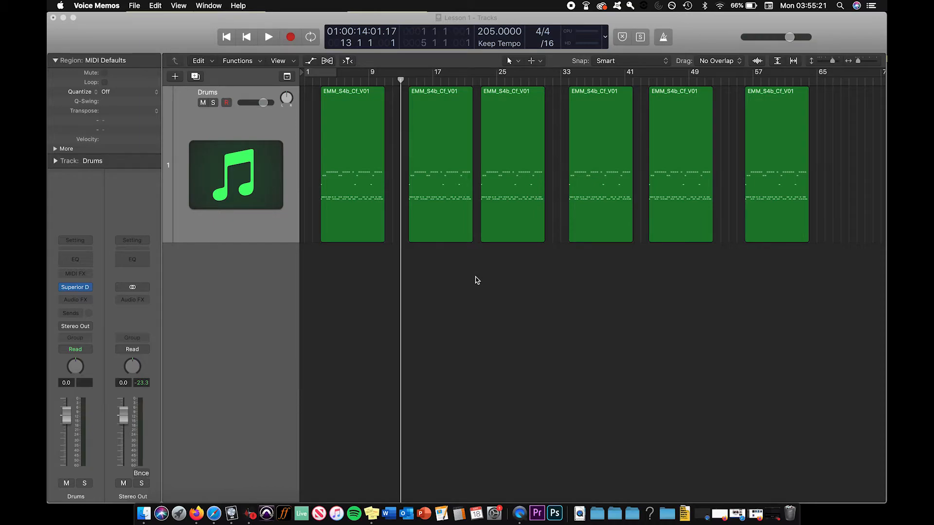
Move the playhead to 11 4 3 and examine the gap between the first and second regions up close
drag(400, 81, 392, 82)
key(super+Right)
key(super+Right)
key(super+Right)
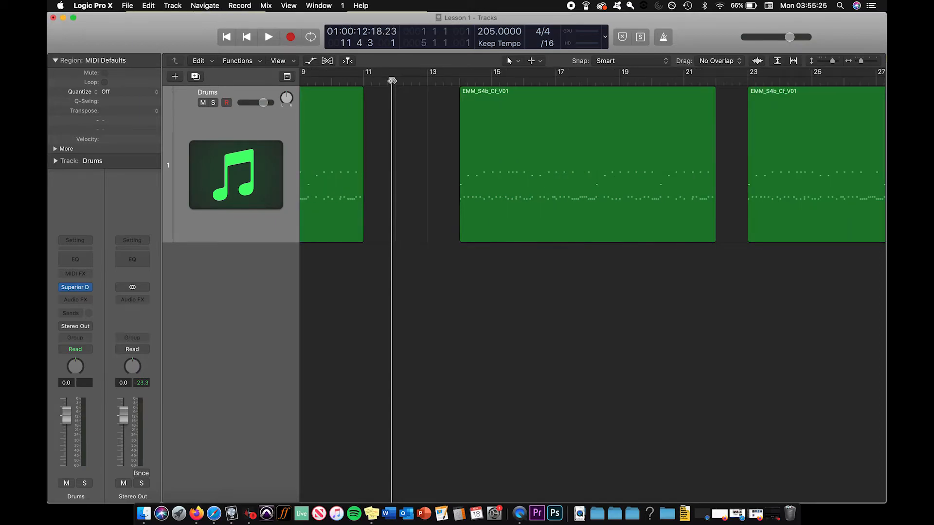
key(super+Right)
key(super+Right)
Check both ends of the first region against the grid by placing the playhead at bar 3 and bar 11
scroll(440, 80, left, 5)
click(368, 81)
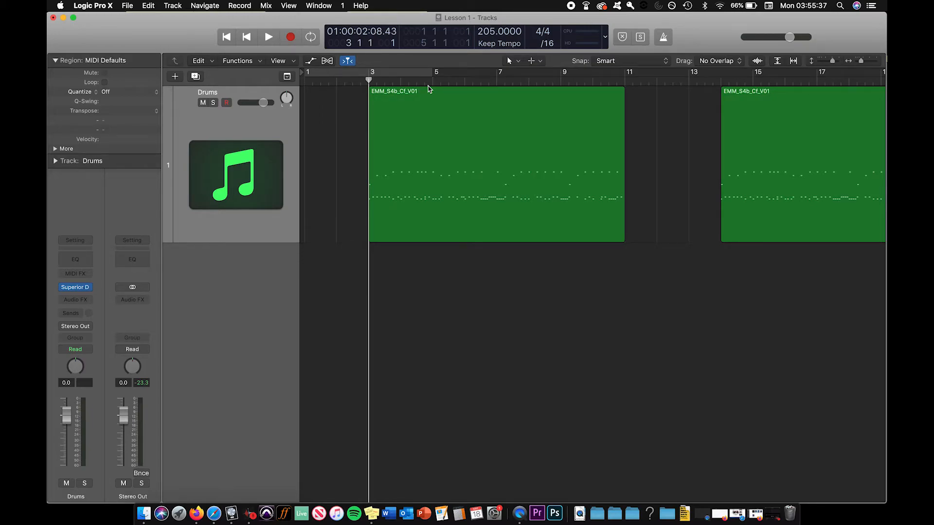
key(super+Left)
click(464, 81)
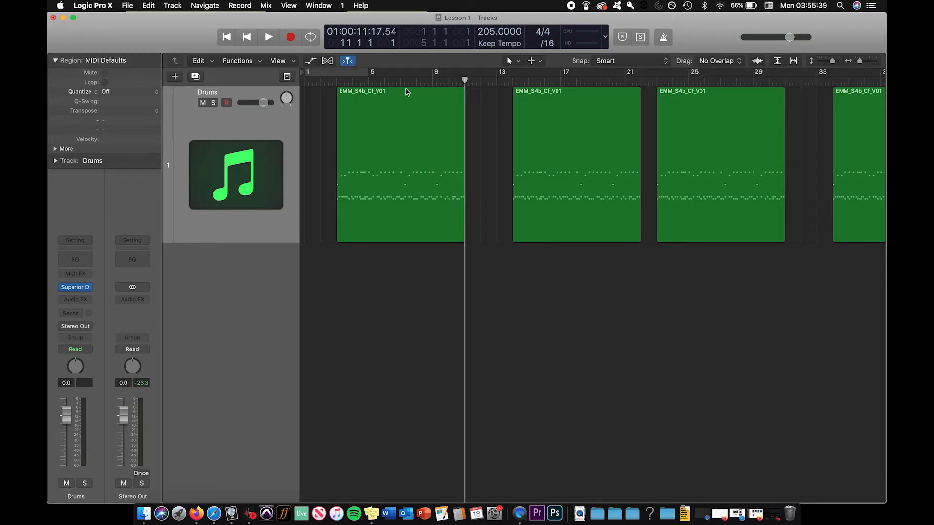
click(337, 82)
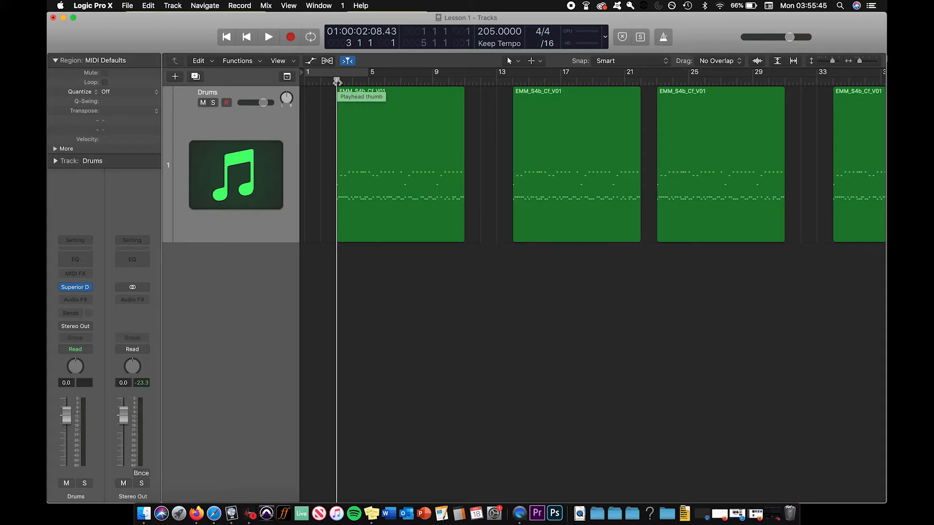
Step the playhead through bars 11, 12, 13 and 14 to count the bars between the first two regions
key(super+Left)
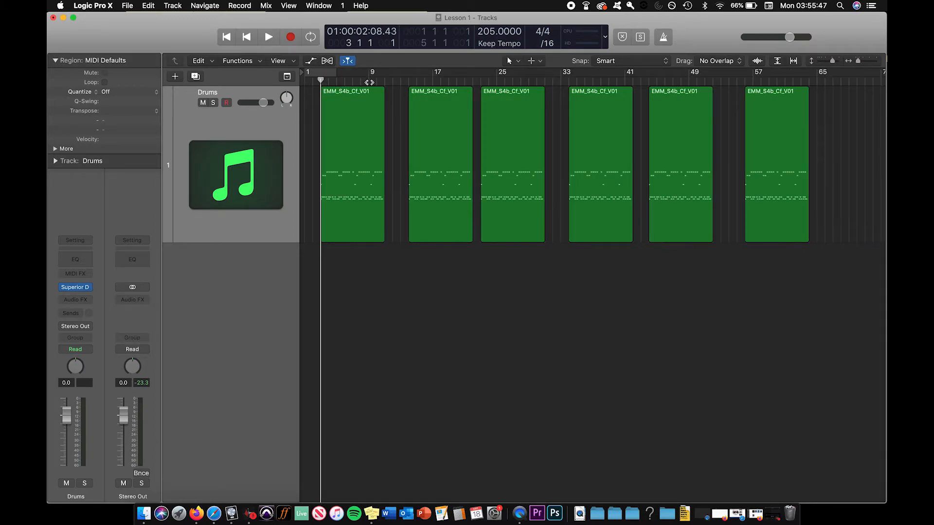
click(384, 81)
click(392, 80)
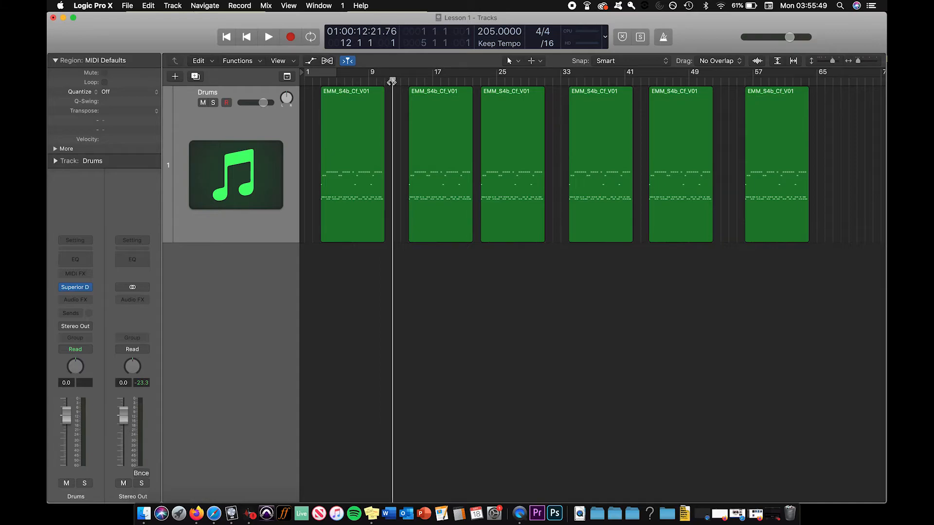
key(super+Right)
key(super+Right)
key(super+Right)
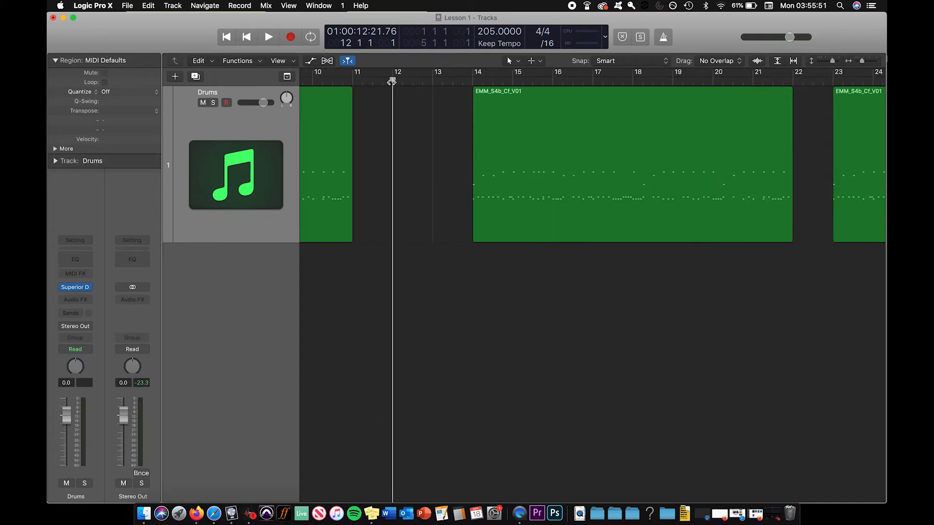
click(432, 79)
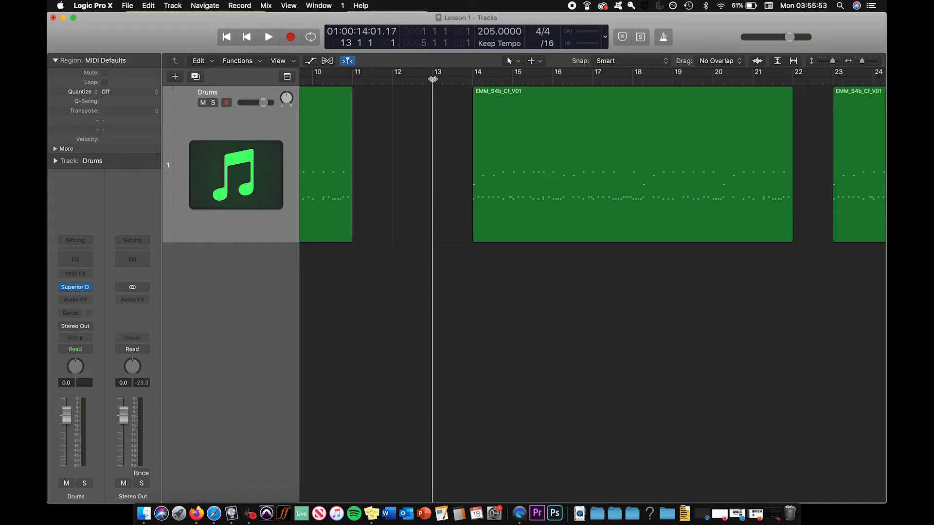
click(473, 80)
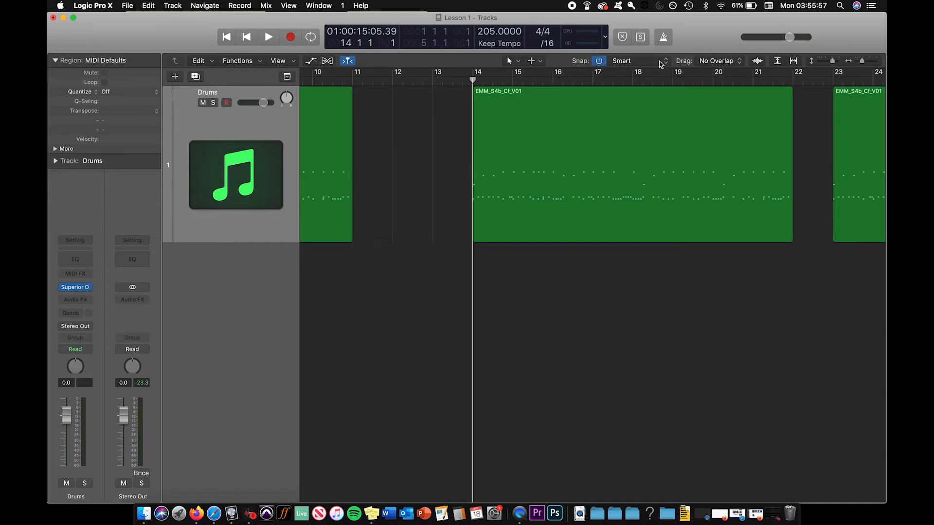
Check the Snap to Grid option and place the playhead at beat 4 of bar 13
click(662, 63)
click(627, 46)
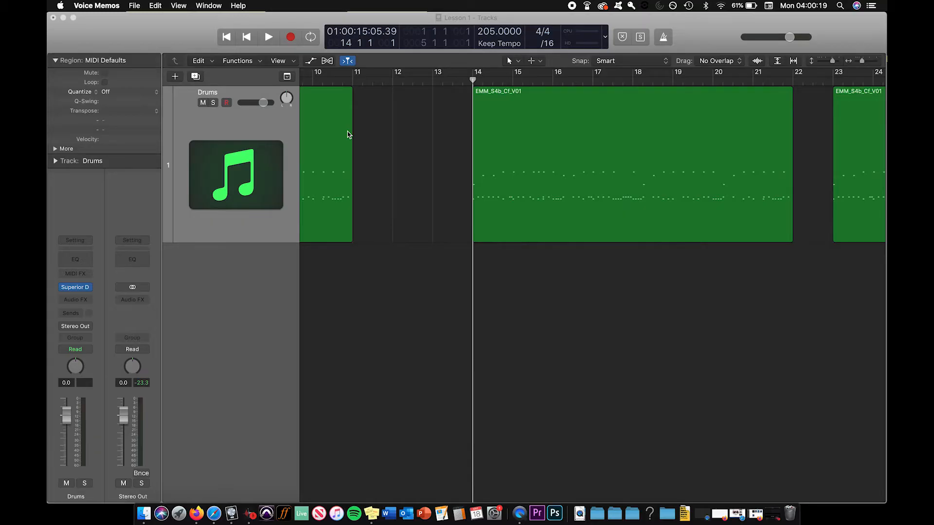
click(453, 81)
click(463, 81)
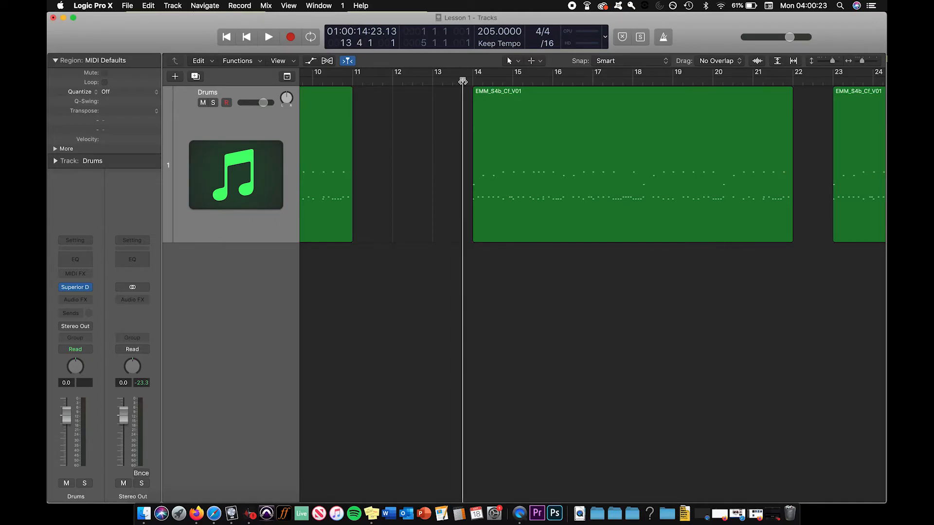
Place the playhead at beat 3 of bar 13 and zoom out to view all the drum regions
click(452, 81)
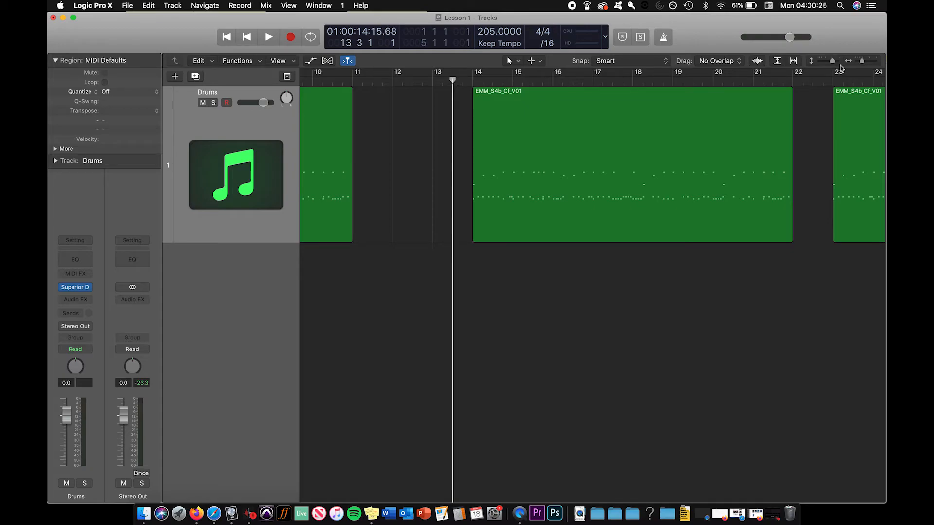
drag(833, 61, 861, 63)
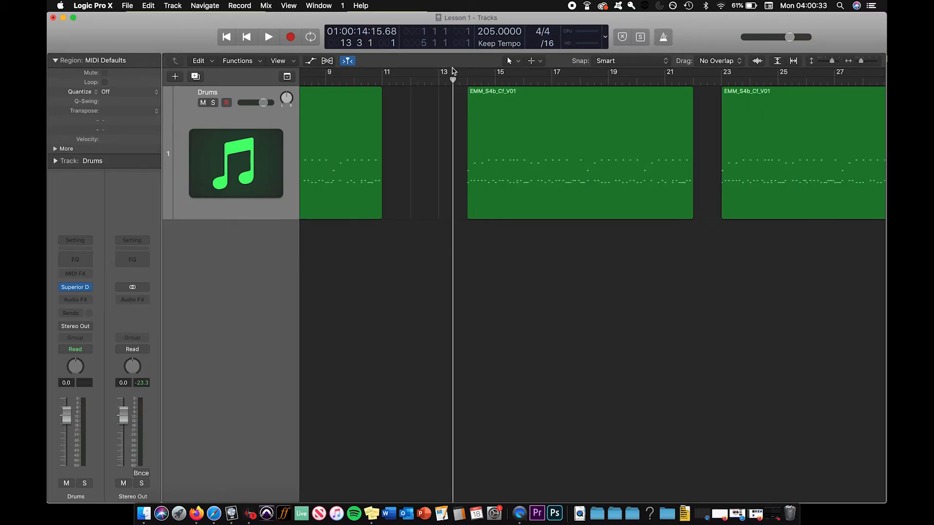
key(super+Left)
key(super+Left)
key(super+Left)
key(super+Down)
key(super+Down)
key(super+Down)
key(super+Down)
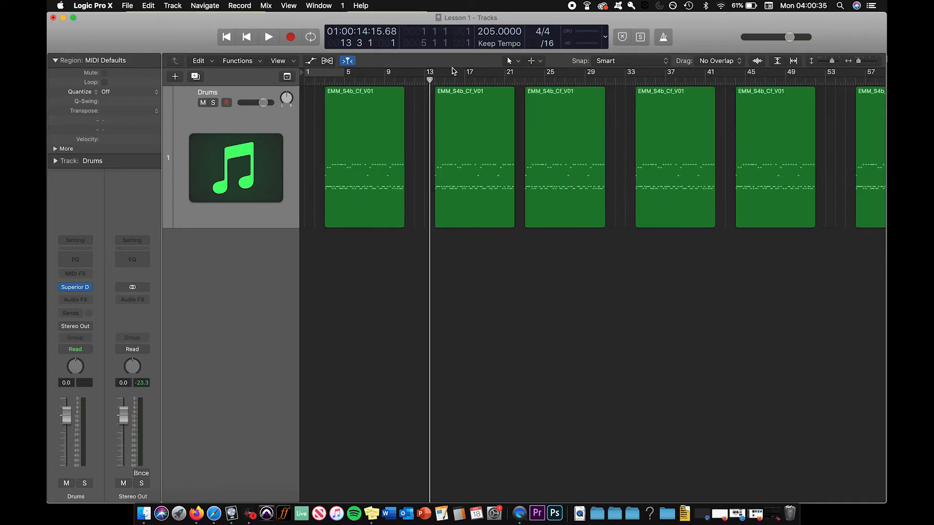
key(super+Down)
key(super+Left)
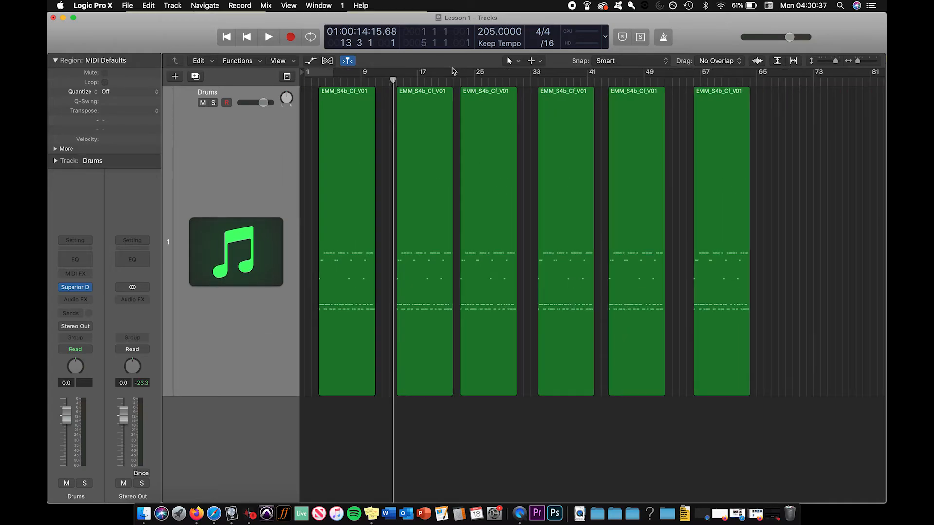
Zoom in on the playhead at beat 3 of bar 13 until the ruler shows divisions within the beats
key(super+Right)
key(super+Right)
key(super+Right)
key(super+Right)
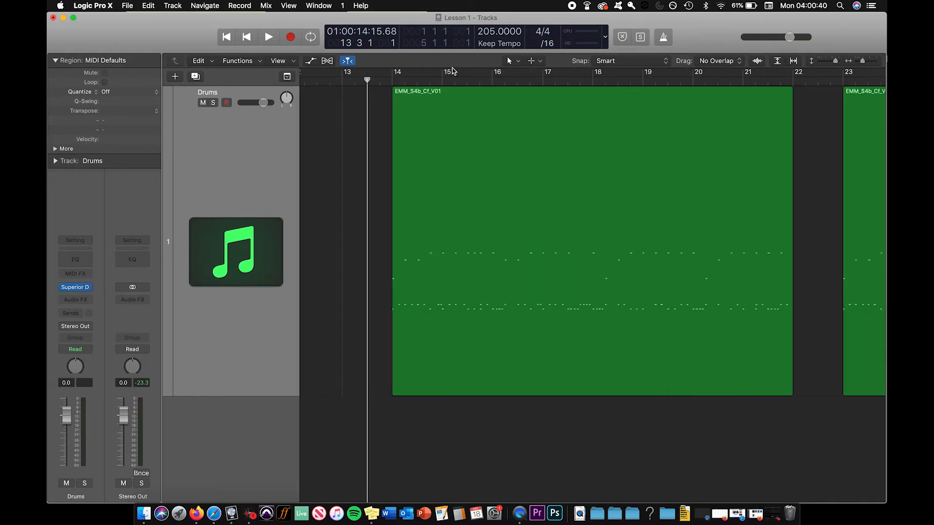
key(super+Right)
key(super+Right)
key(super+Right)
key(super+Right)
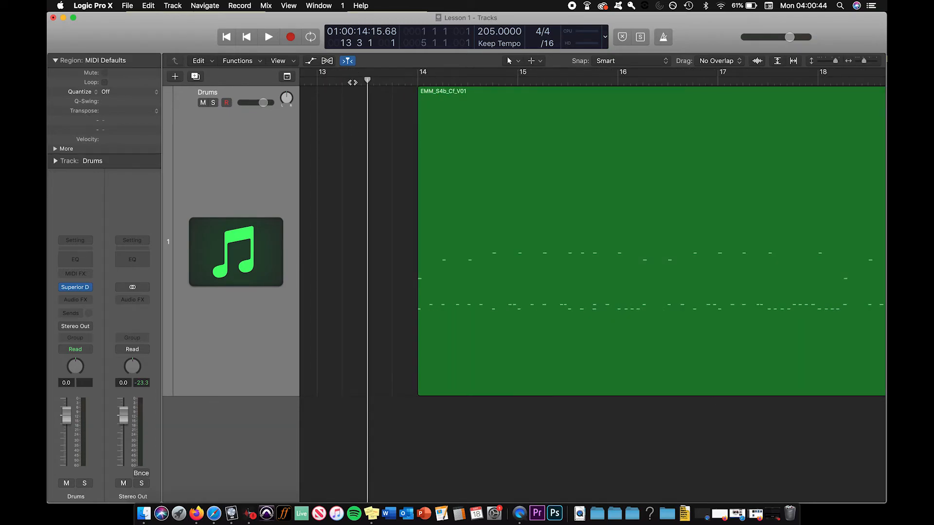
key(super+Right)
key(super+Right)
key(super+Right)
key(super+Right)
key(super+Right)
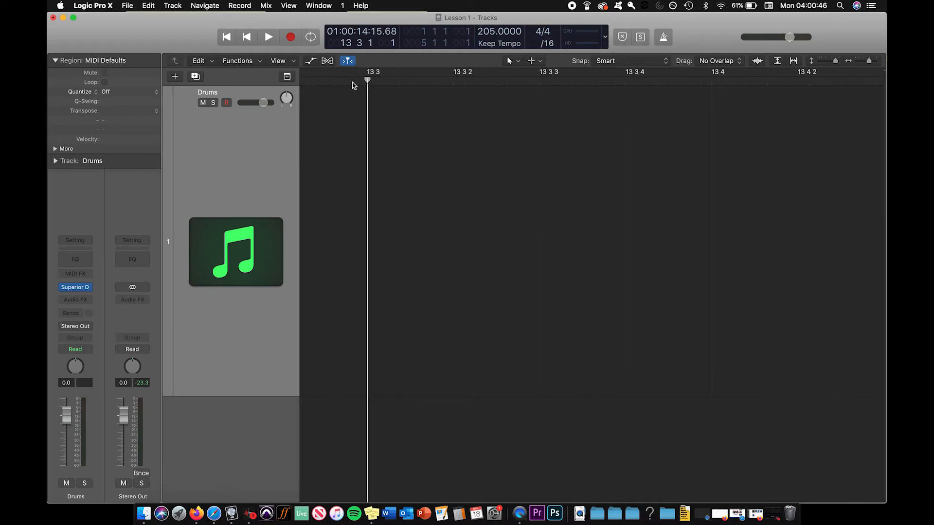
Compare the ruler's bar and beat divisions at wider and closer zoom levels around the start of the second region
key(super+Left)
key(super+Left)
key(super+Left)
key(super+Left)
key(super+Left)
key(super+Left)
key(super+Left)
key(super+Left)
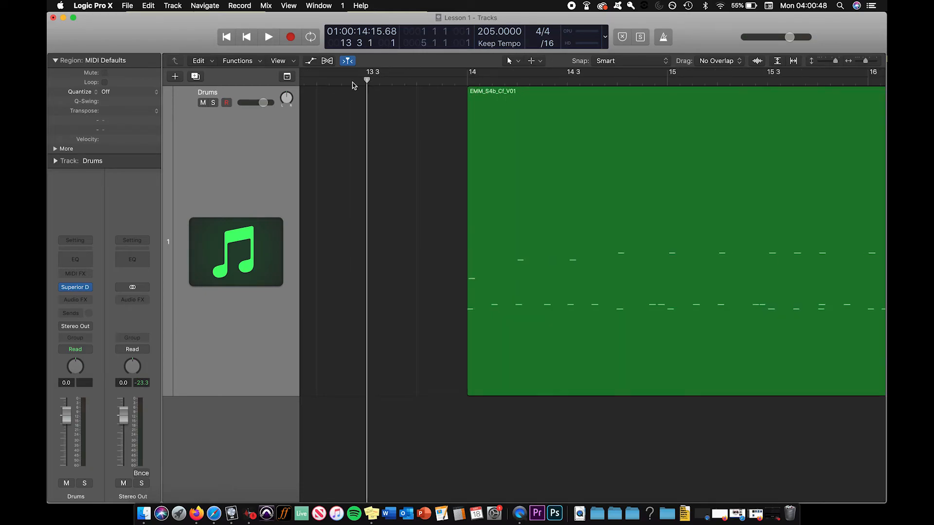
key(super+Right)
key(super+Right)
key(super+Right)
key(super+Right)
key(super+Right)
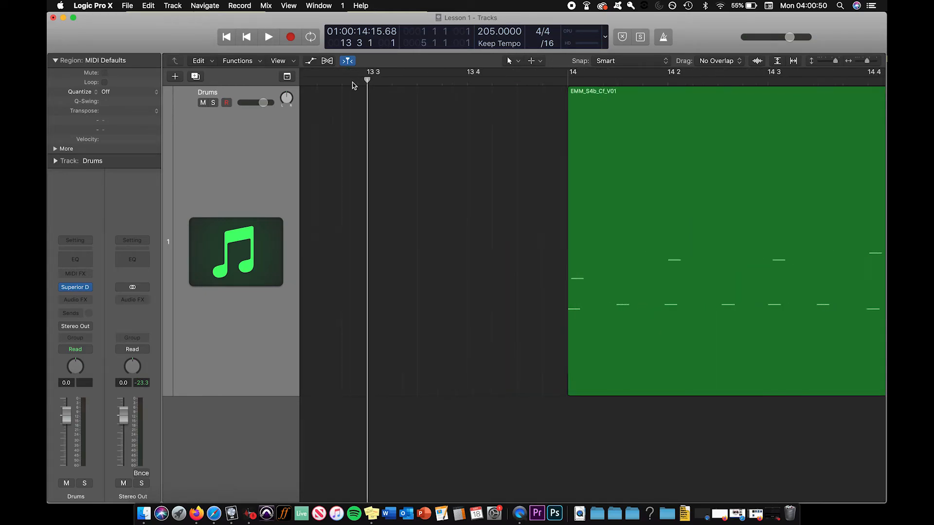
key(super+Left)
key(super+Left)
key(super+Left)
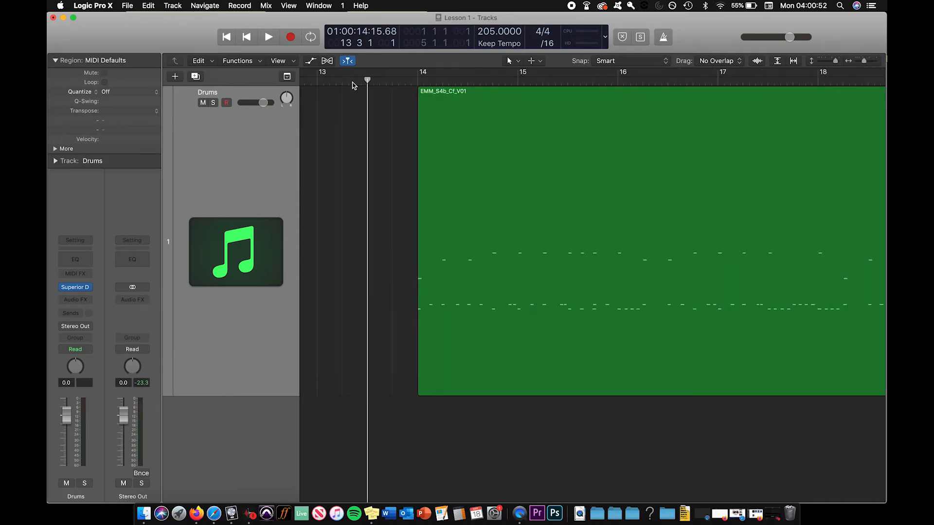
Select the second region and examine how zooming in and out centres on its start at bar 14
click(443, 103)
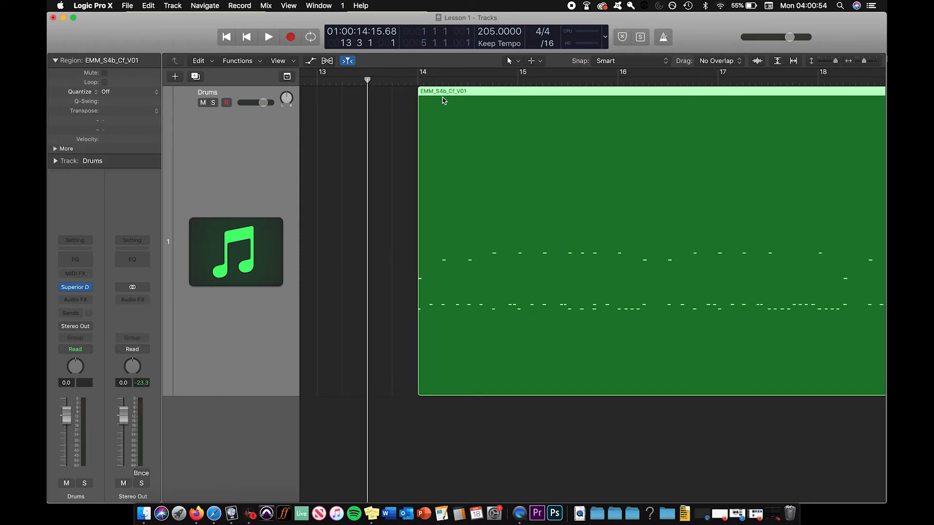
key(super+Right)
key(super+Right)
key(super+Right)
key(super+Right)
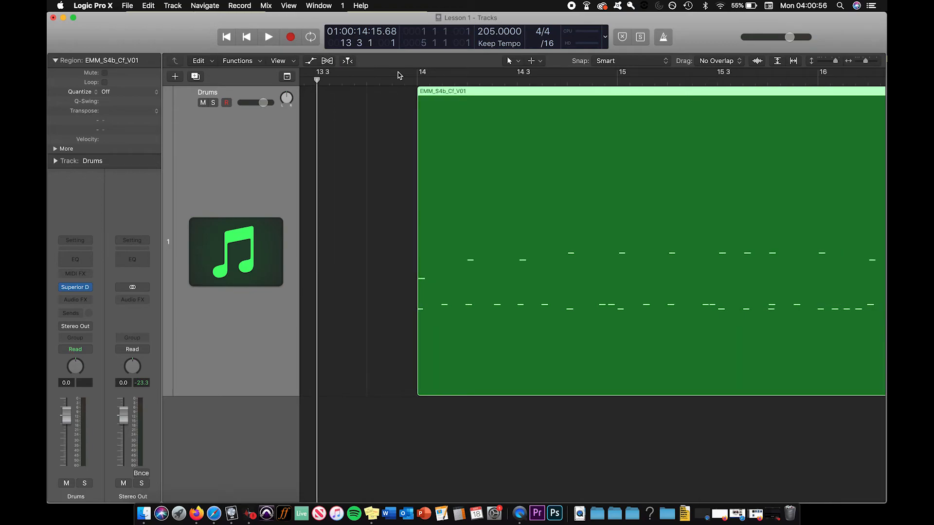
key(super+Left)
key(super+Left)
key(super+Left)
key(super+Left)
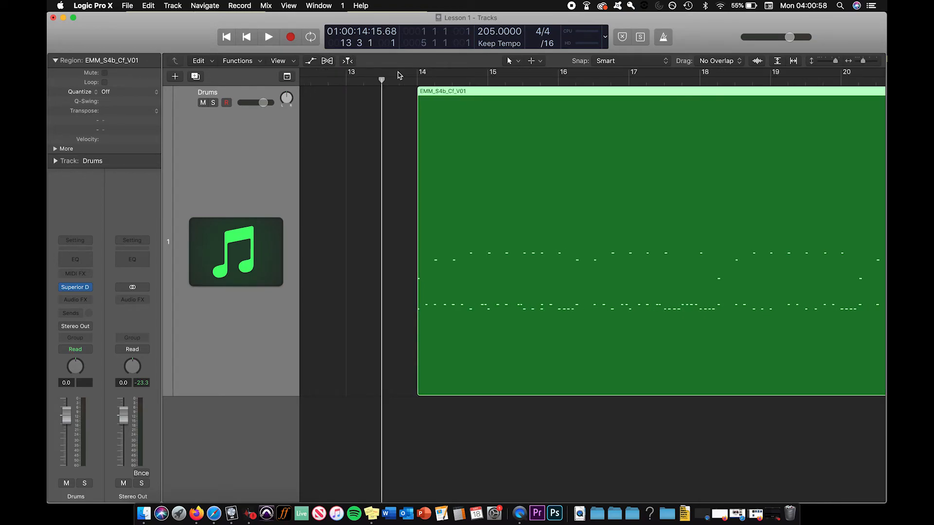
Deselect the second region and place the playhead at beat 2 of bar 13, checking the grid up close
click(414, 81)
click(363, 80)
key(super+Right)
click(386, 106)
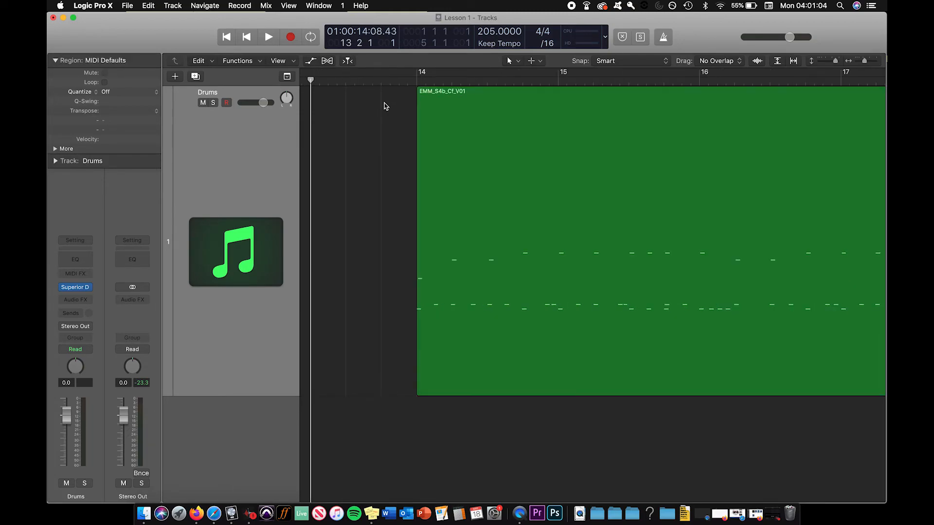
key(super+Right)
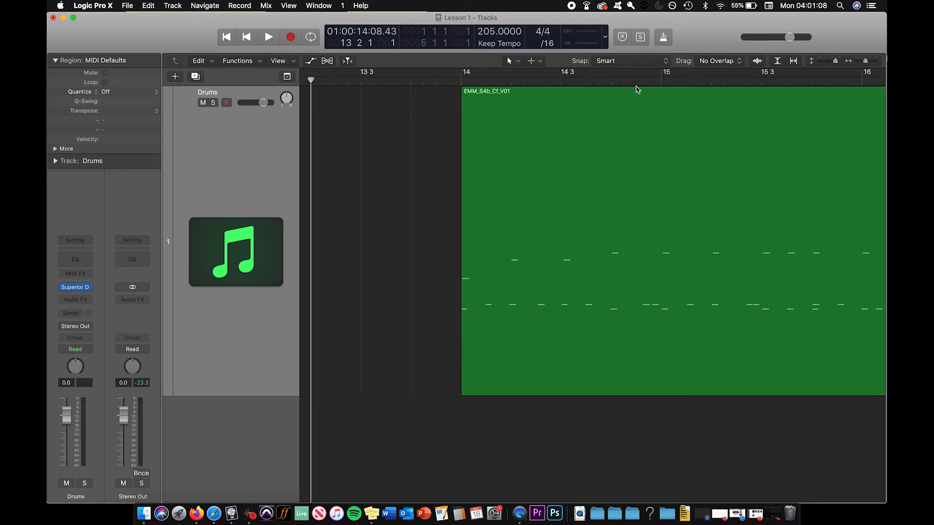
Place the playhead at bar 15 and inspect the grid there and at the second region's start at high zoom
click(660, 80)
key(super+Left)
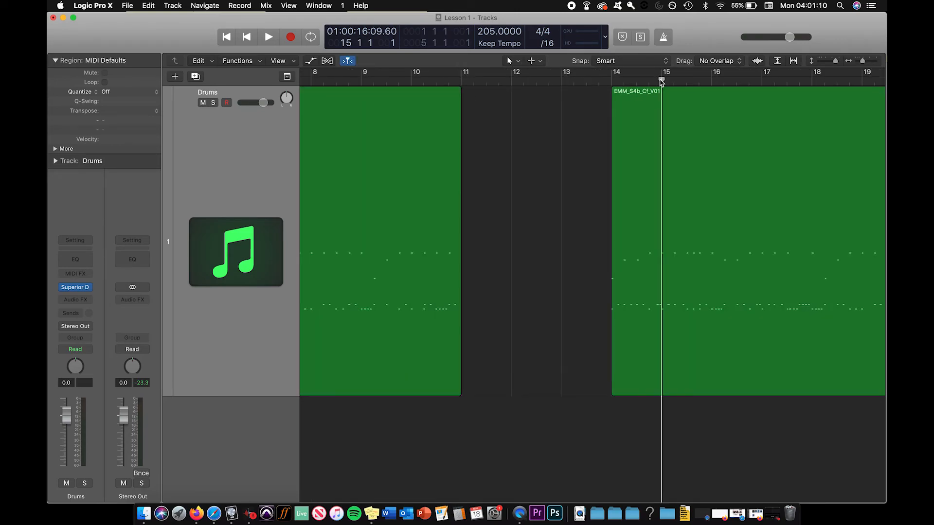
scroll(561, 172, right, 5)
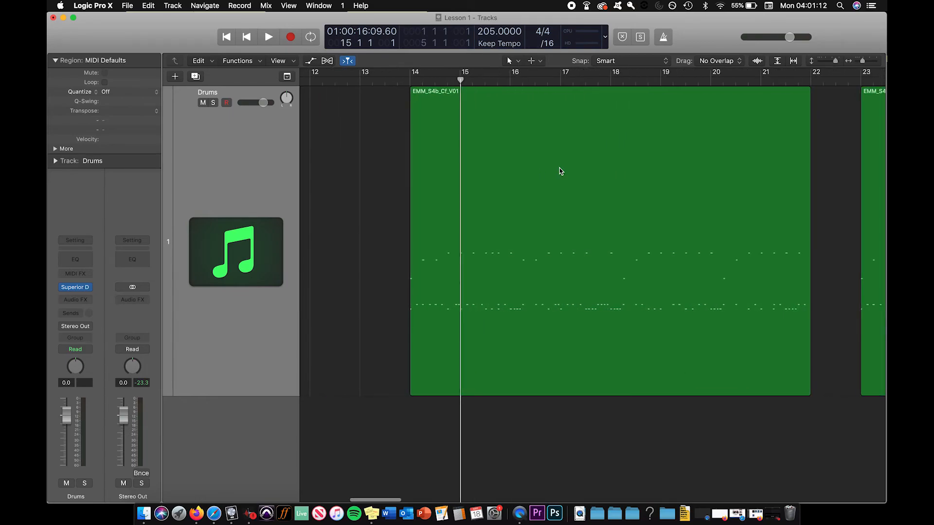
key(super+Right)
key(super+Right)
key(super+Right)
key(super+Right)
key(super+Right)
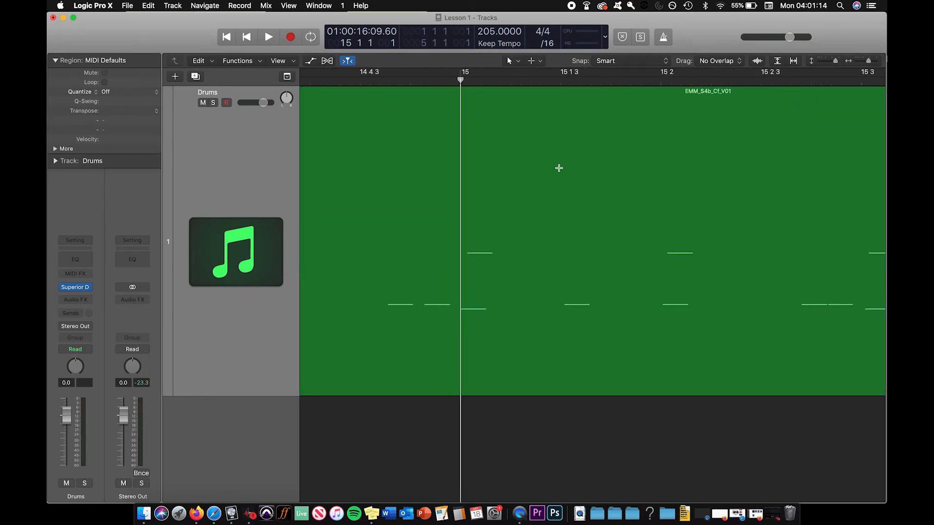
key(super+Right)
key(super+Right)
key(super+Right)
key(super+Right)
scroll(406, 203, left, 10)
scroll(398, 203, left, 15)
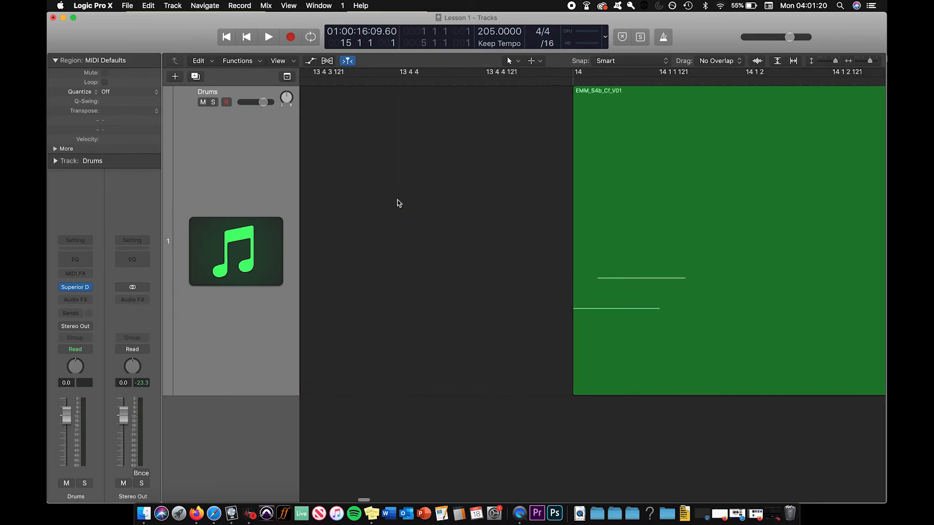
Place the playhead at bar 14, at the start of the second region
key(super+Left)
key(super+Left)
key(super+Left)
key(super+Left)
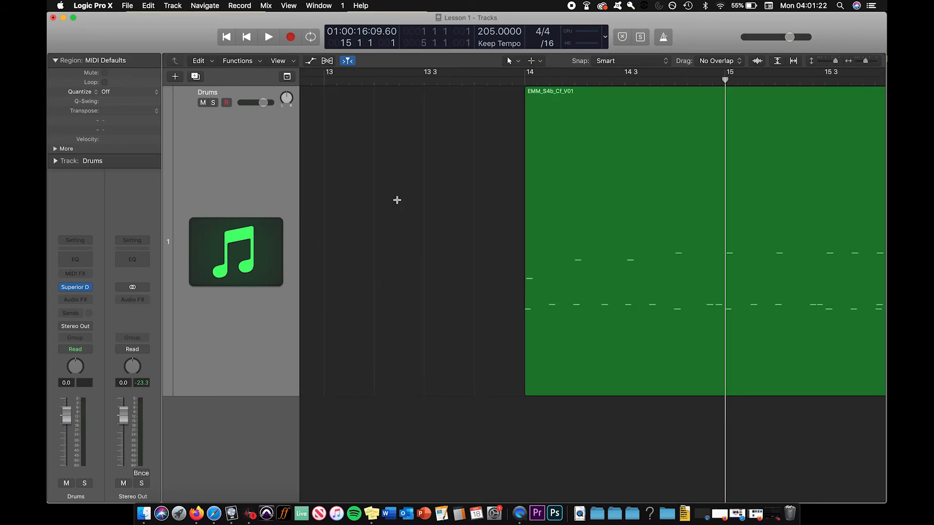
key(super+Left)
click(584, 81)
Select the first region and inspect its start at bar 3 at high zoom
key(super+Right)
key(super+Right)
key(super+Right)
key(Right)
key(super+Right)
key(super+Right)
key(super+Right)
key(super+Right)
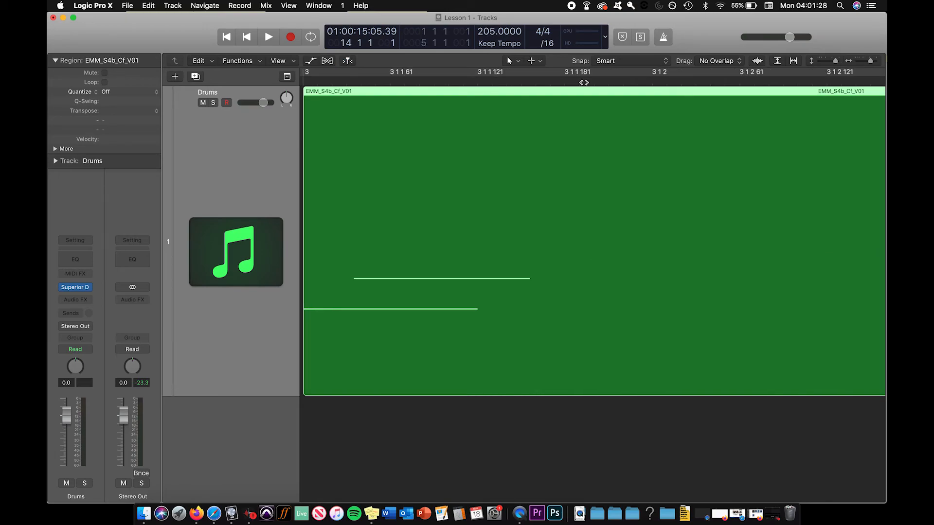
Zoom out from the selected first region to view the whole drum arrangement
key(super+Left)
key(super+Left)
key(super+Left)
key(super+Left)
key(super+Left)
key(super+Left)
key(super+Left)
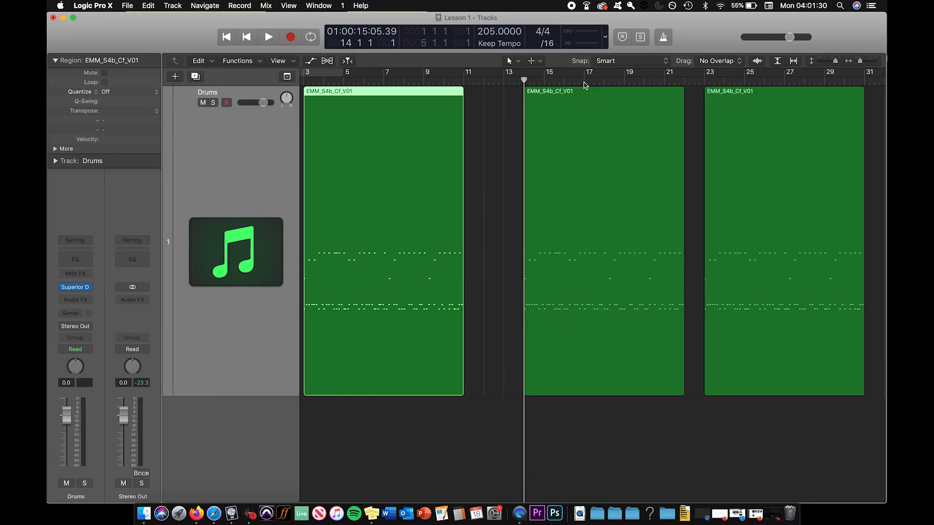
key(super+Left)
key(super+Left)
key(super+Left)
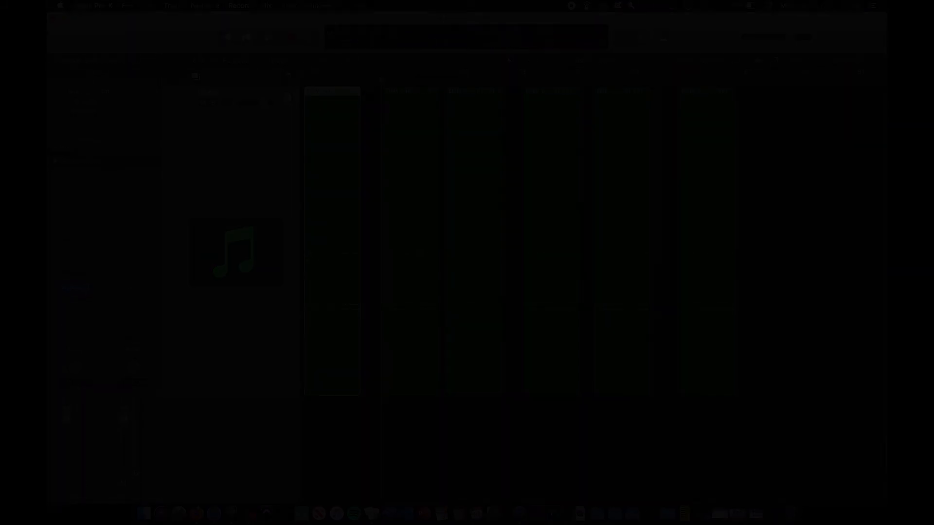